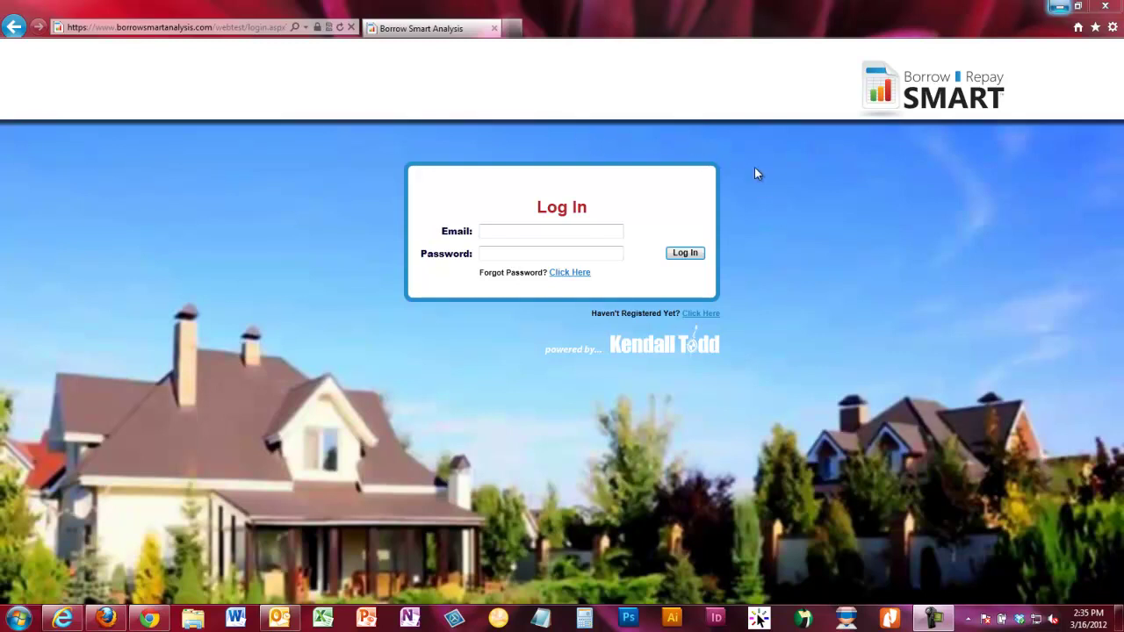
Log in with the saved account e-mail from autocomplete and the account password.
click(527, 231)
click(526, 233)
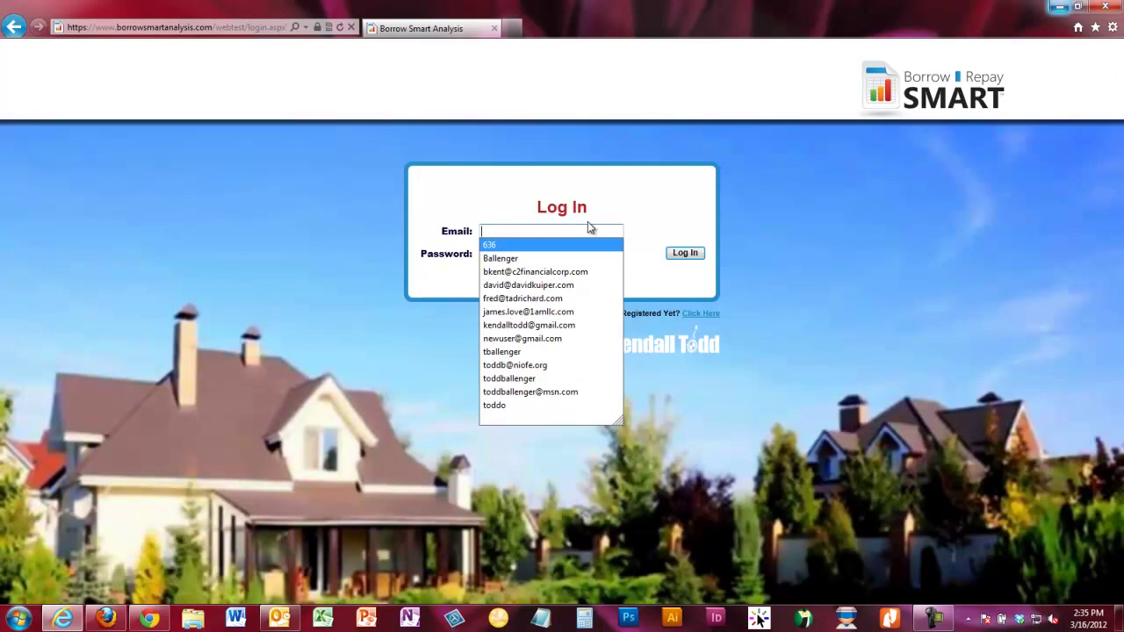
text(new)
key(Down)
key(Tab)
text(********)
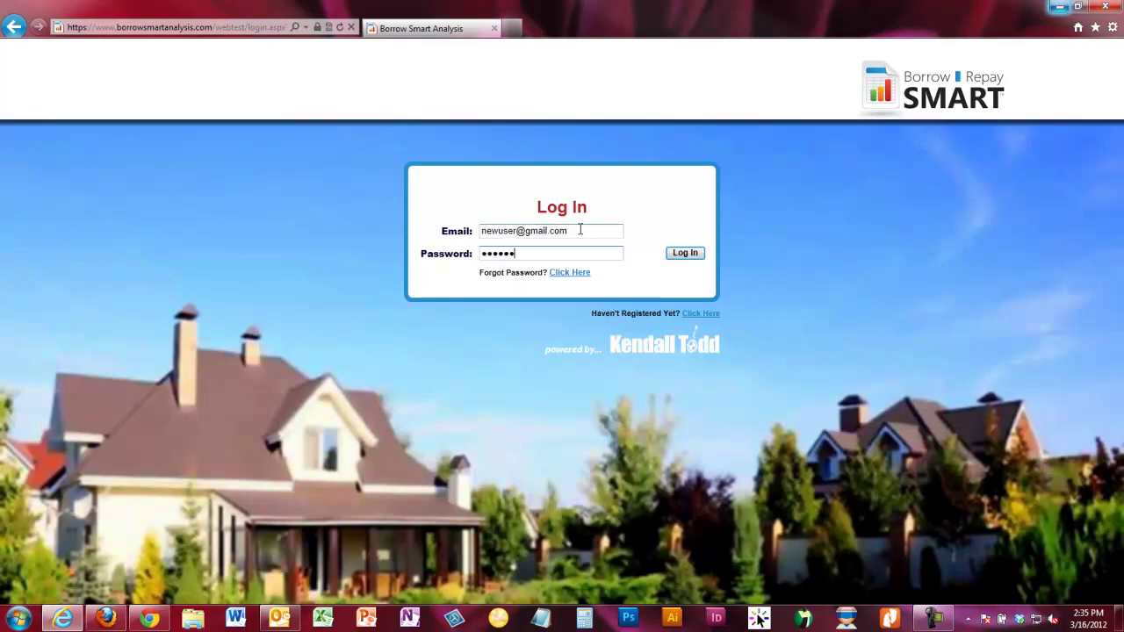
click(684, 257)
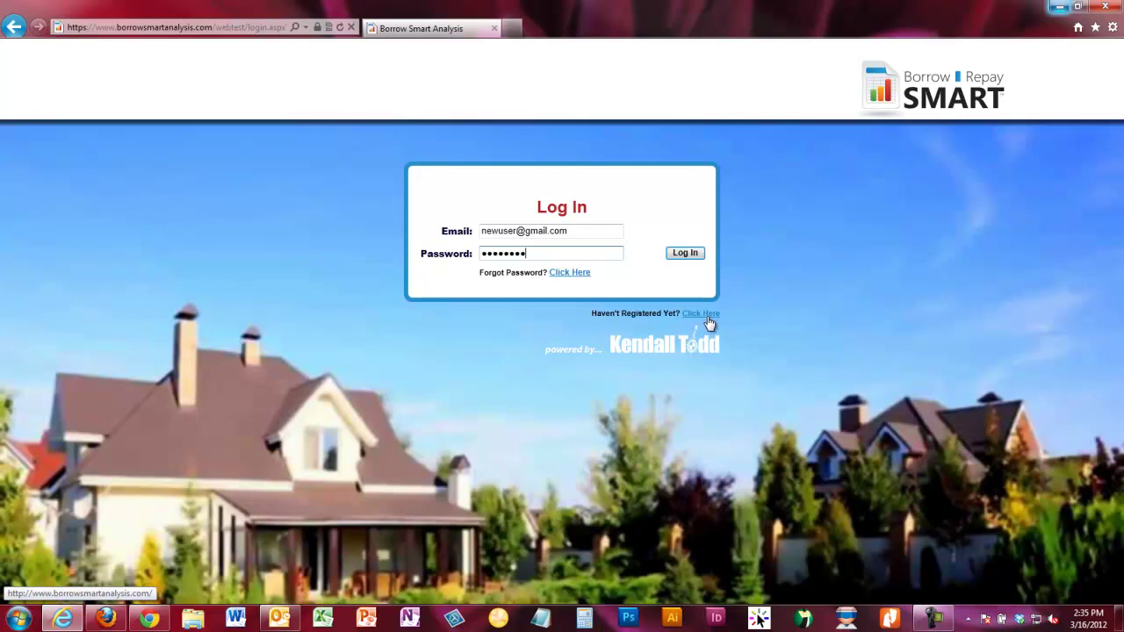
click(689, 253)
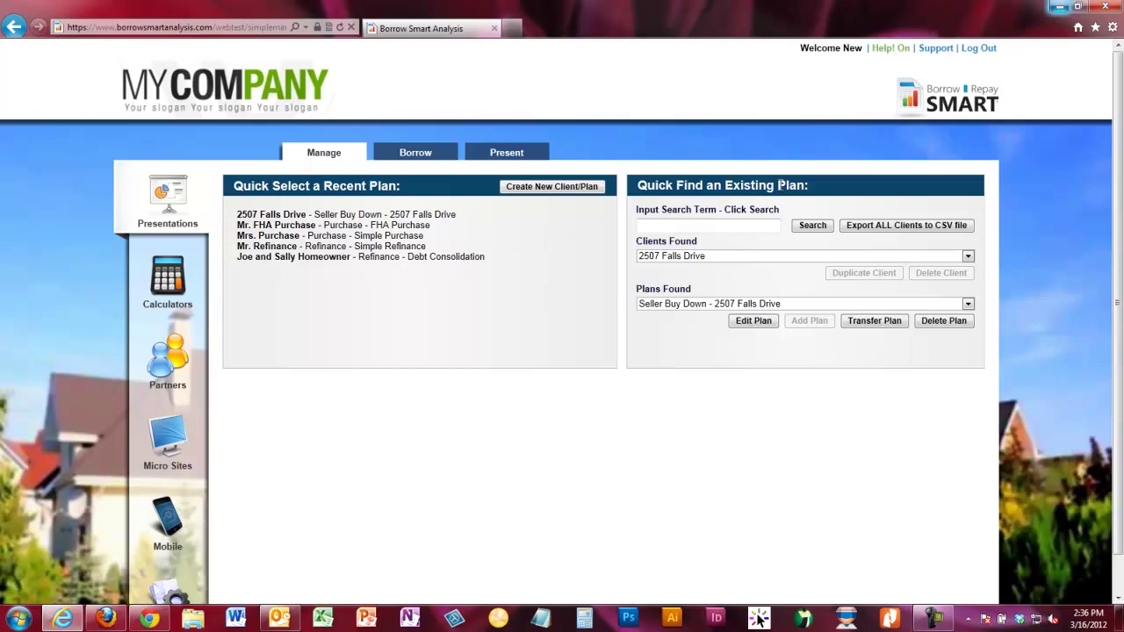
Check the Clients Found list on the Manage page, leaving it unchanged.
click(968, 258)
click(969, 260)
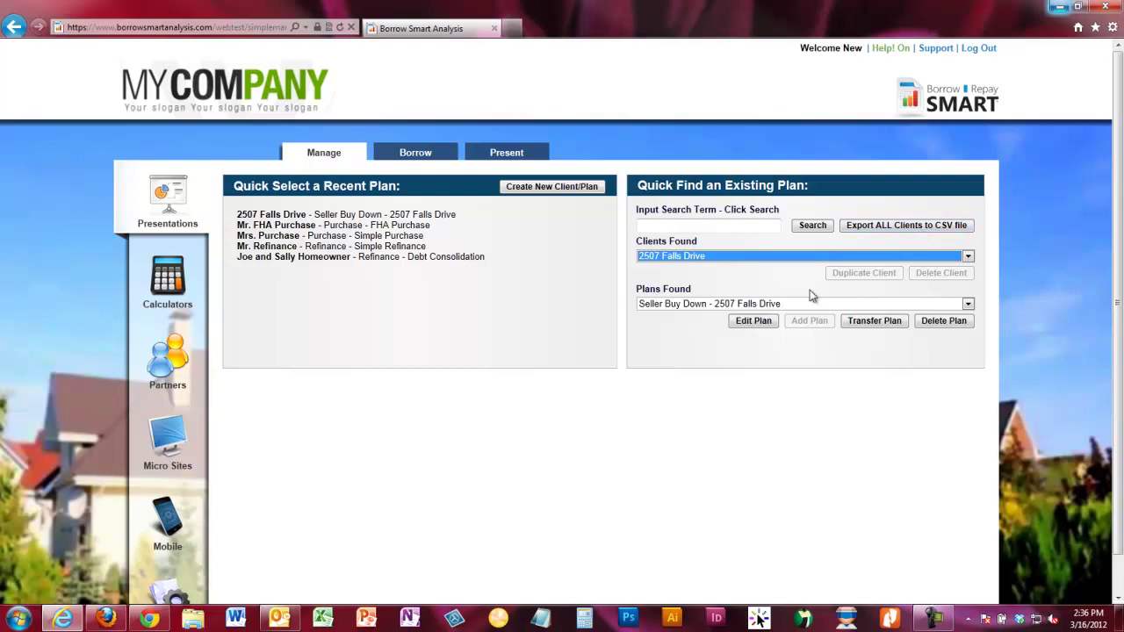
click(751, 303)
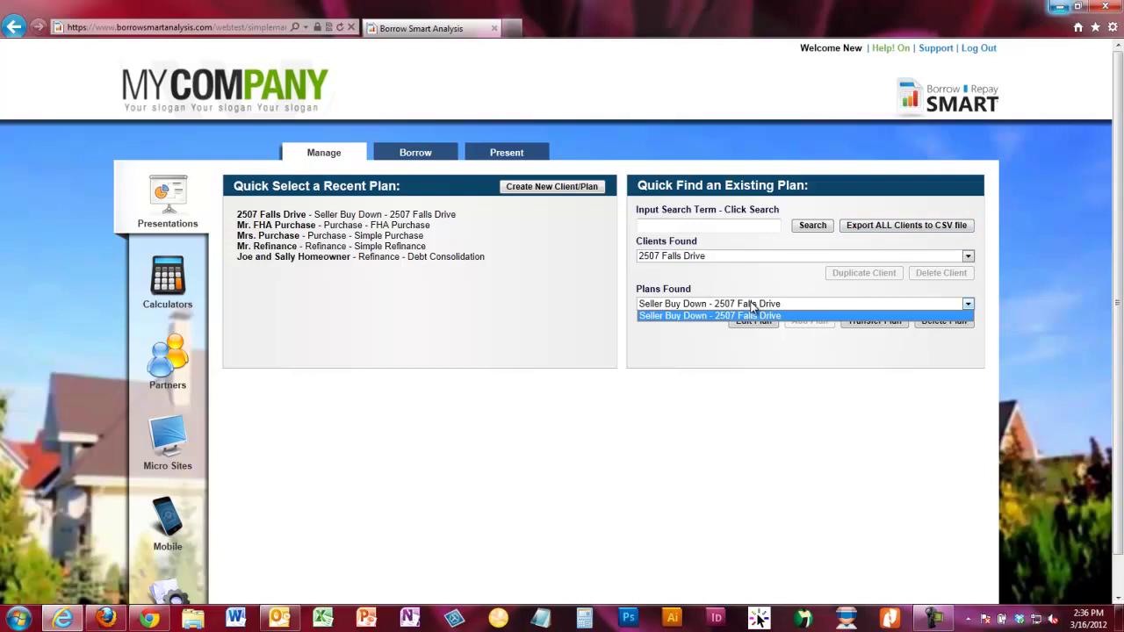
click(751, 304)
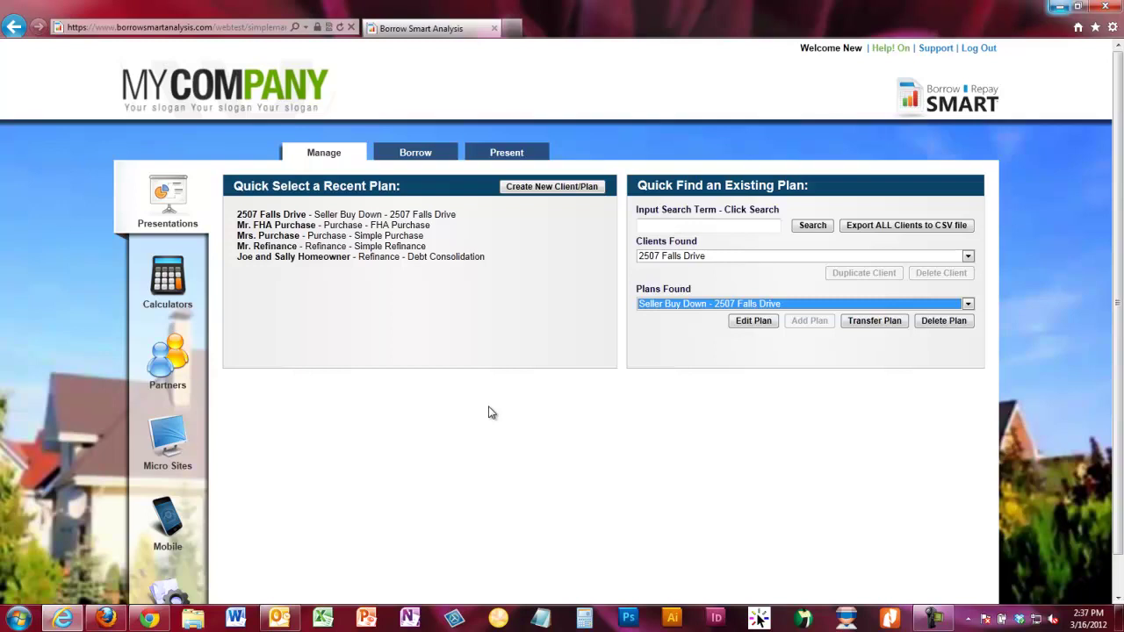
scroll(490, 413, down, 1)
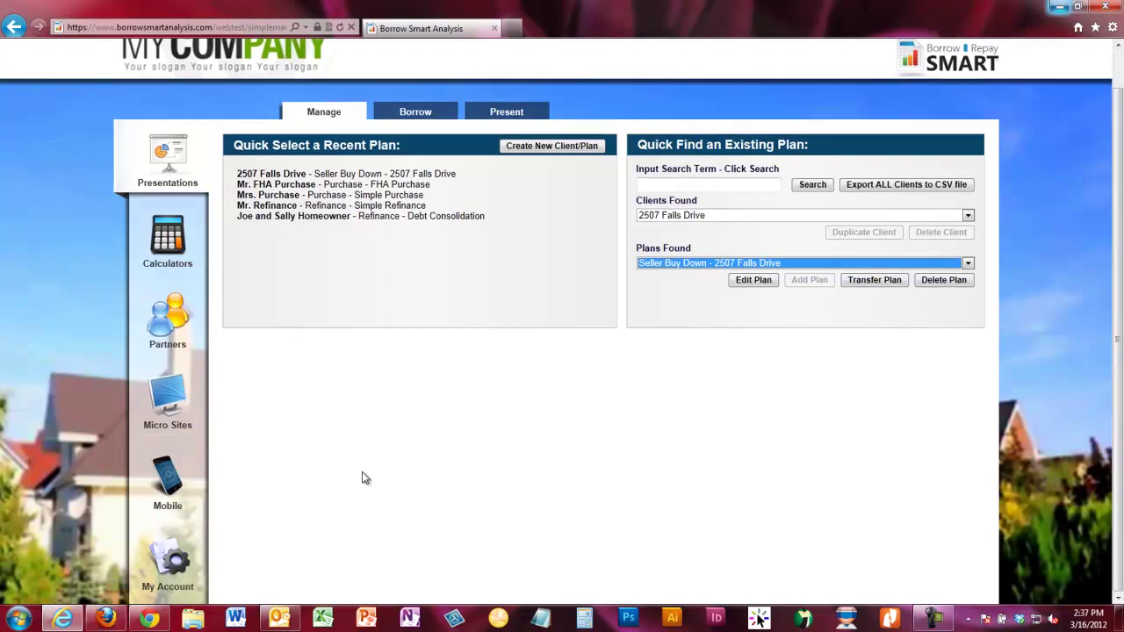
Go to My Account from the left sidebar to reach the Branding settings.
click(174, 558)
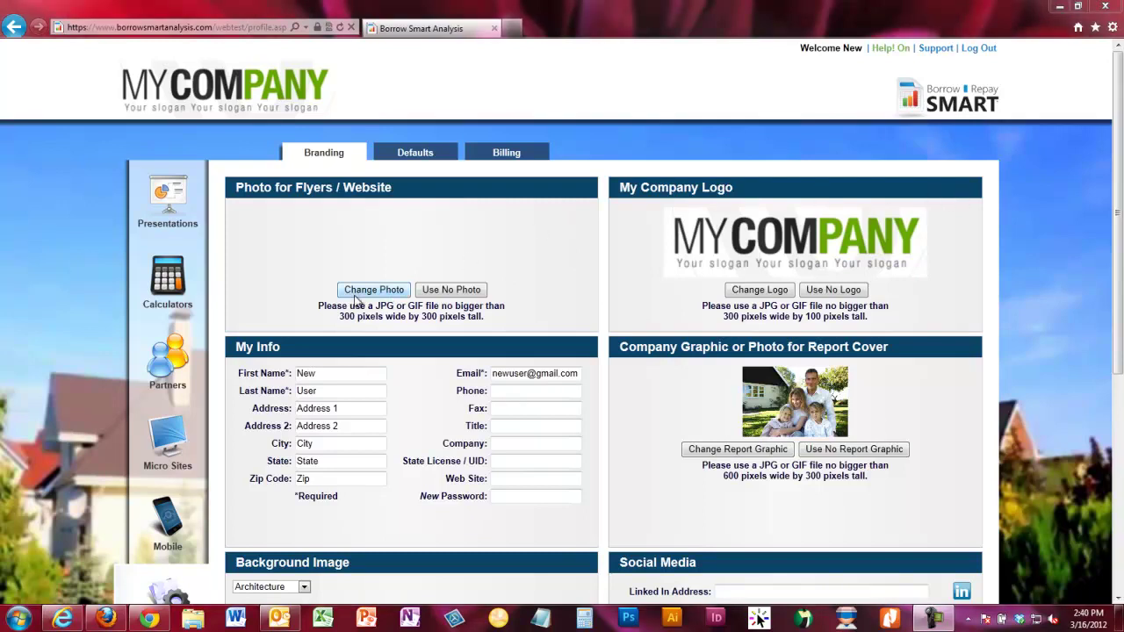
Upload ubsadvisor from Desktop > BSASample as the flyer photo and save it.
click(357, 295)
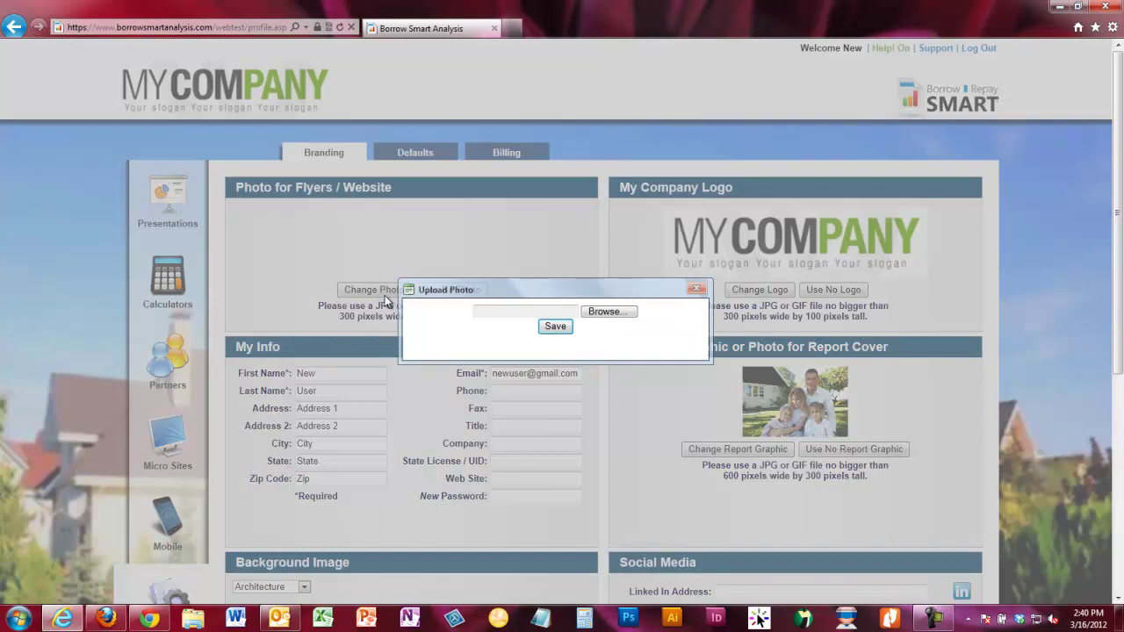
click(604, 313)
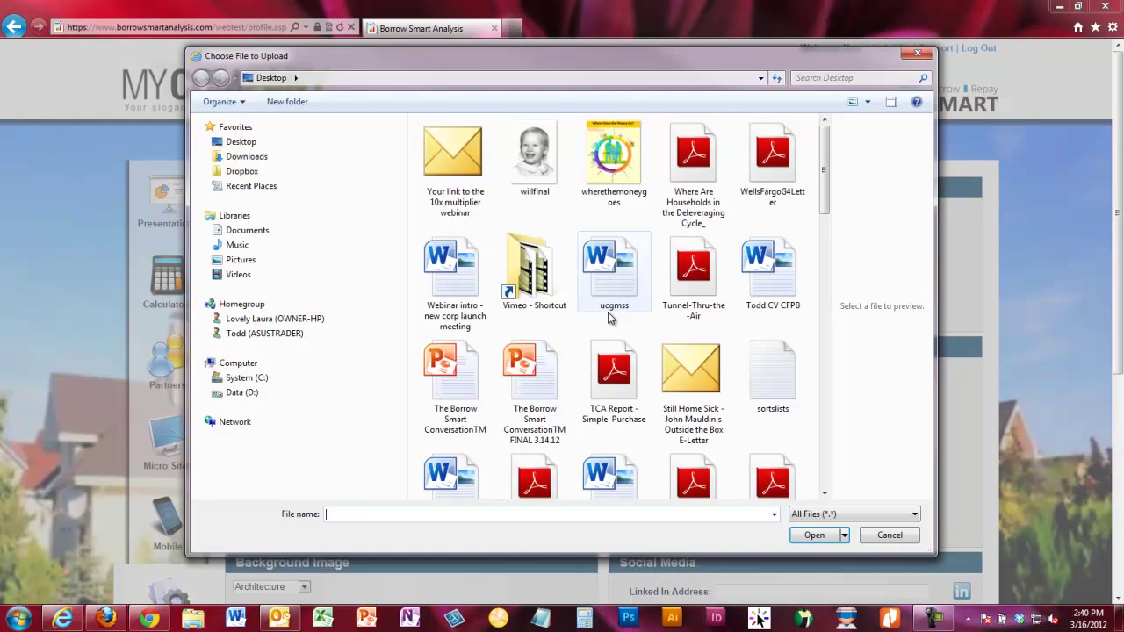
click(233, 144)
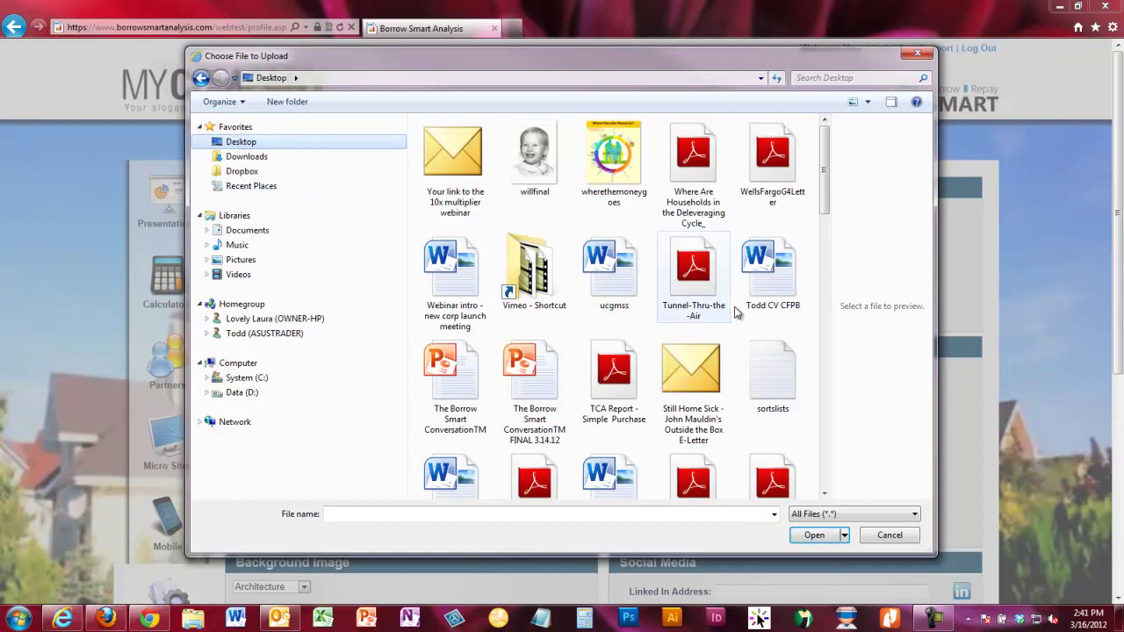
drag(824, 167, 818, 474)
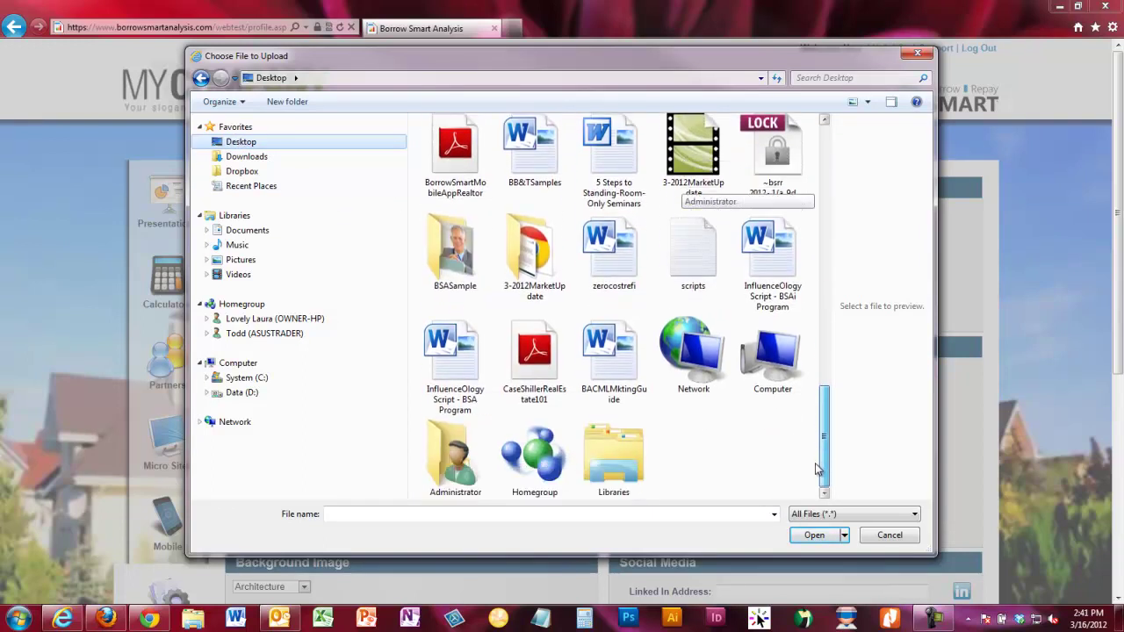
double_click(465, 266)
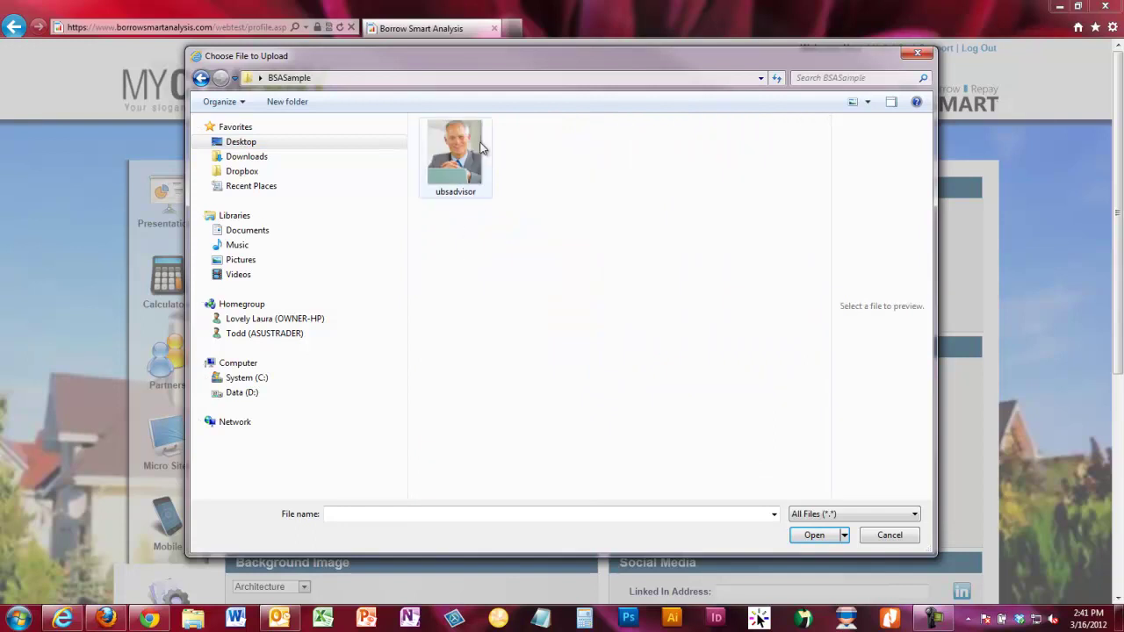
click(459, 164)
click(815, 535)
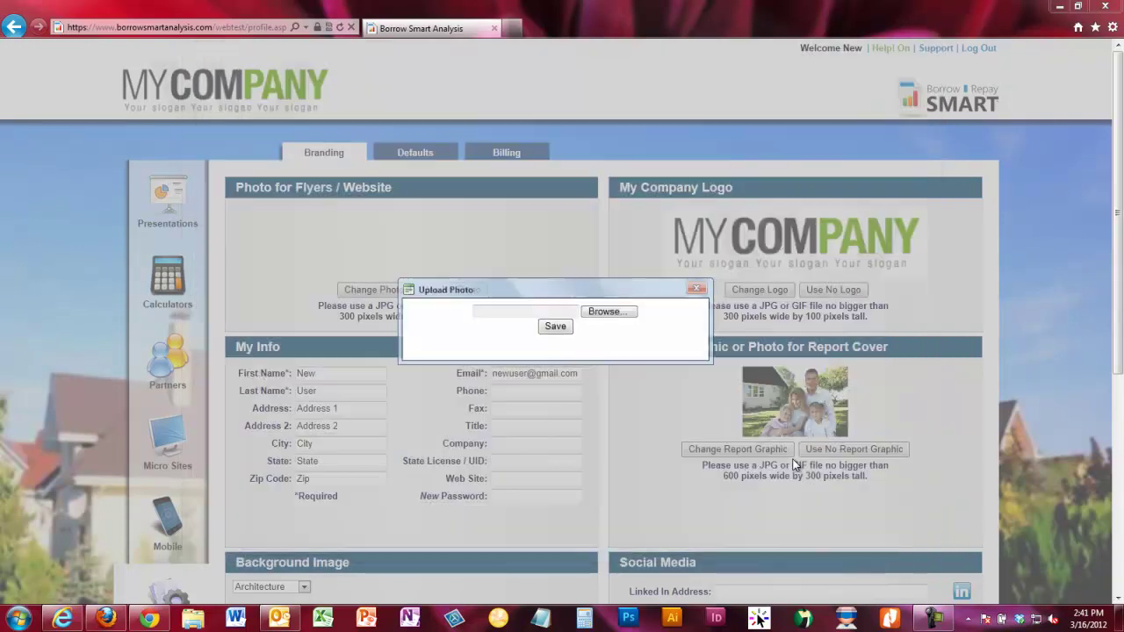
click(557, 327)
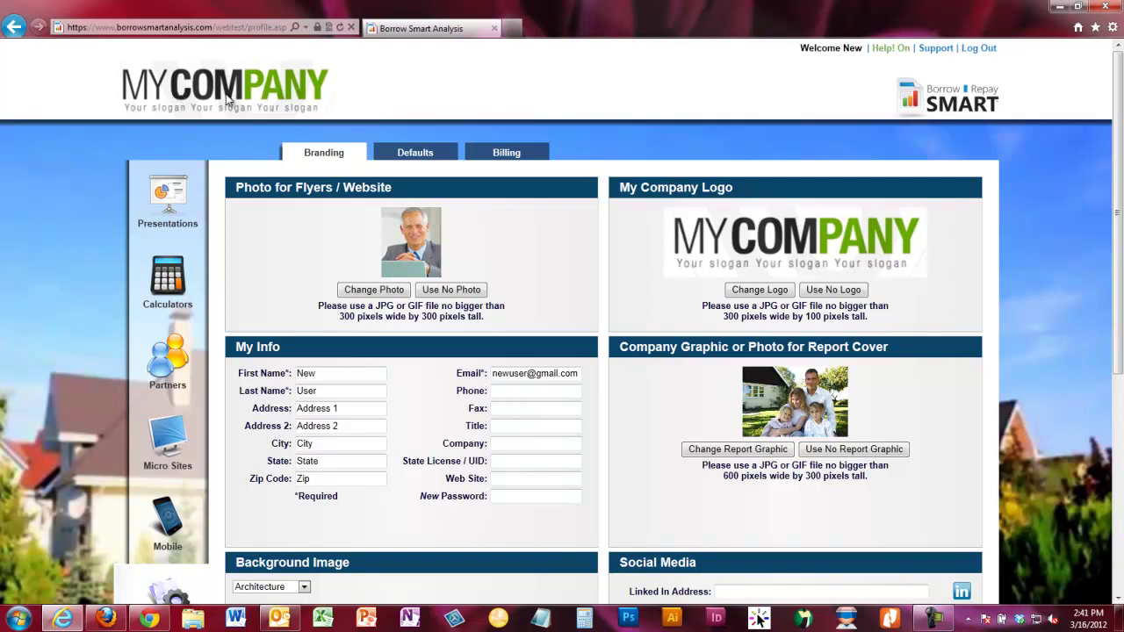
click(759, 291)
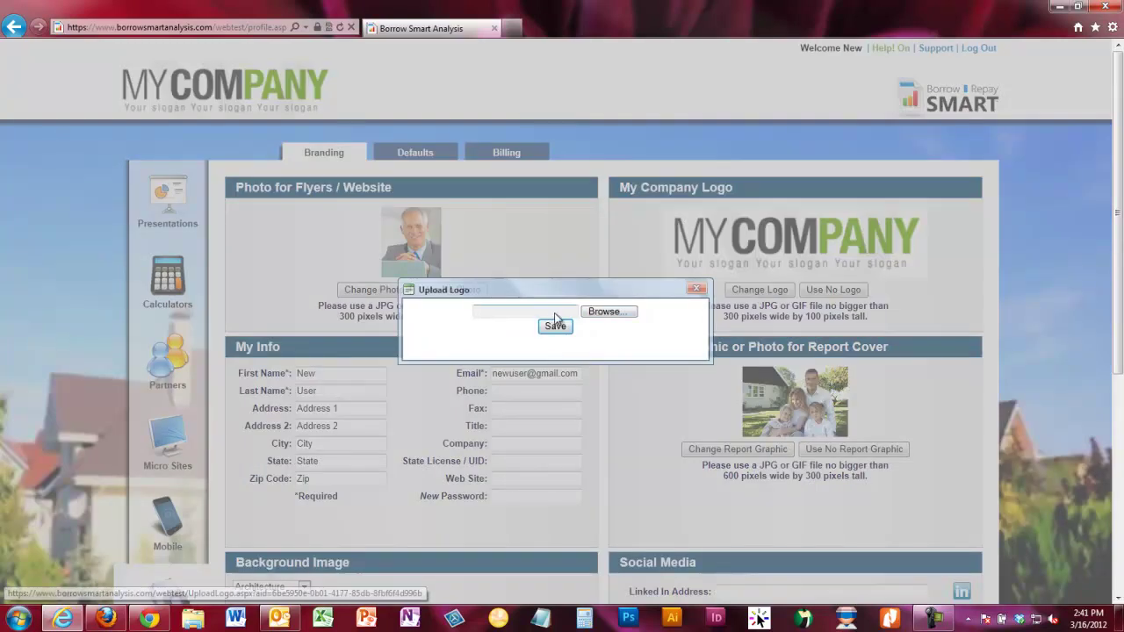
click(697, 287)
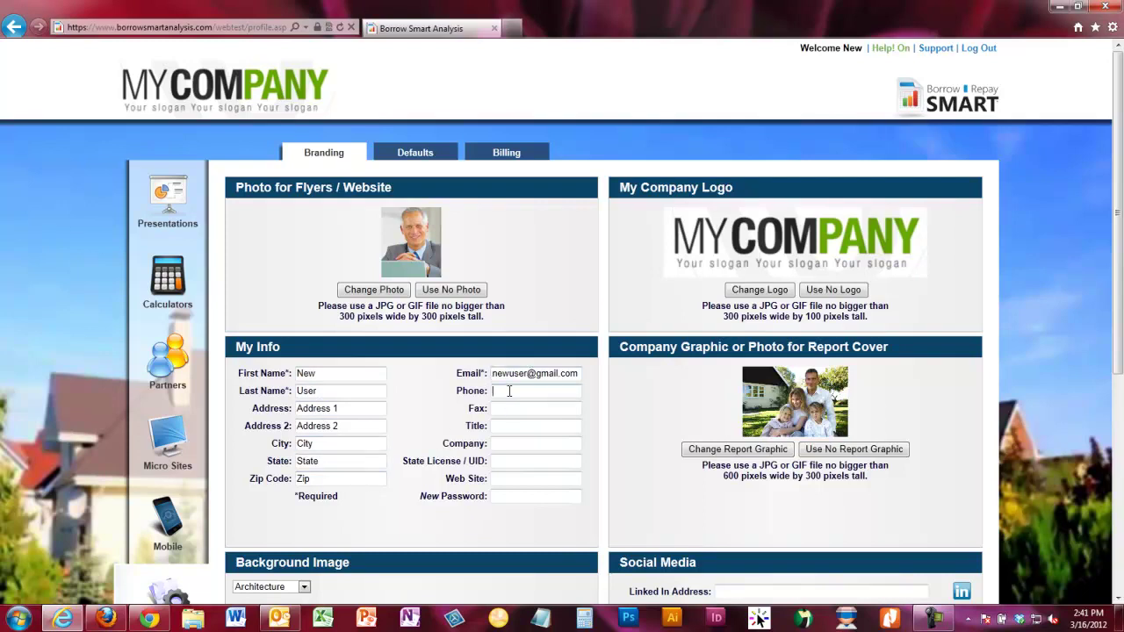
Fill Company, Phone, Fax and Title with placeholders like My Company, My Fax, My Title.
click(507, 423)
click(507, 443)
text(My Compan)
click(521, 393)
text(My ph)
key(Tab)
key(Tab)
text(My Fax)
key(Tab)
key(Tab)
text(My Title)
key(Tab)
key(Tab)
key(Tab)
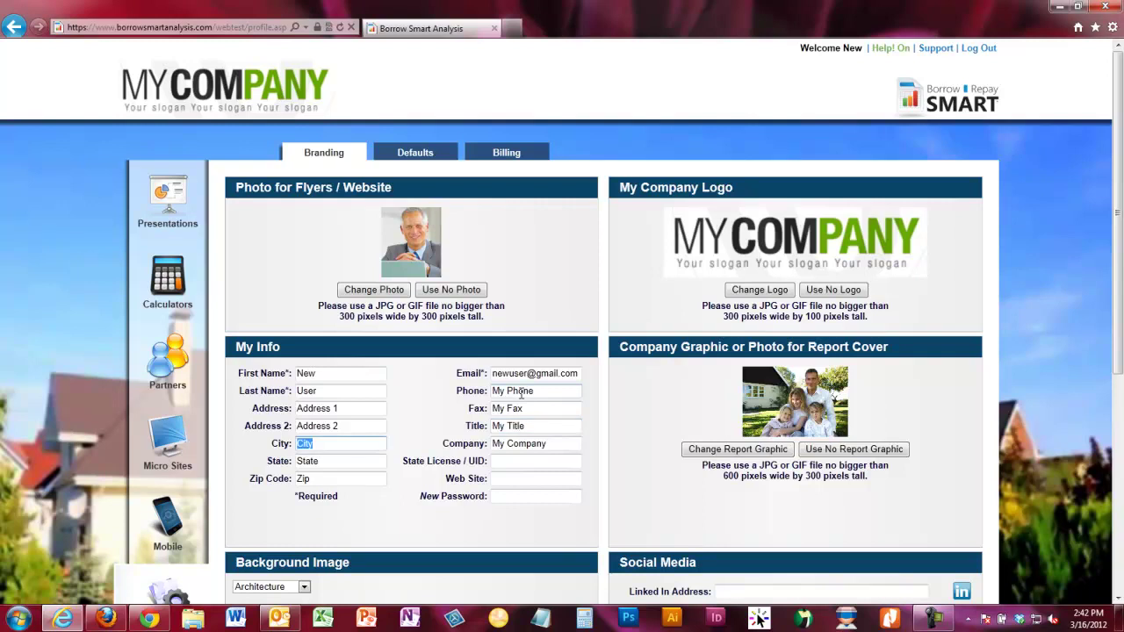
text(NC)
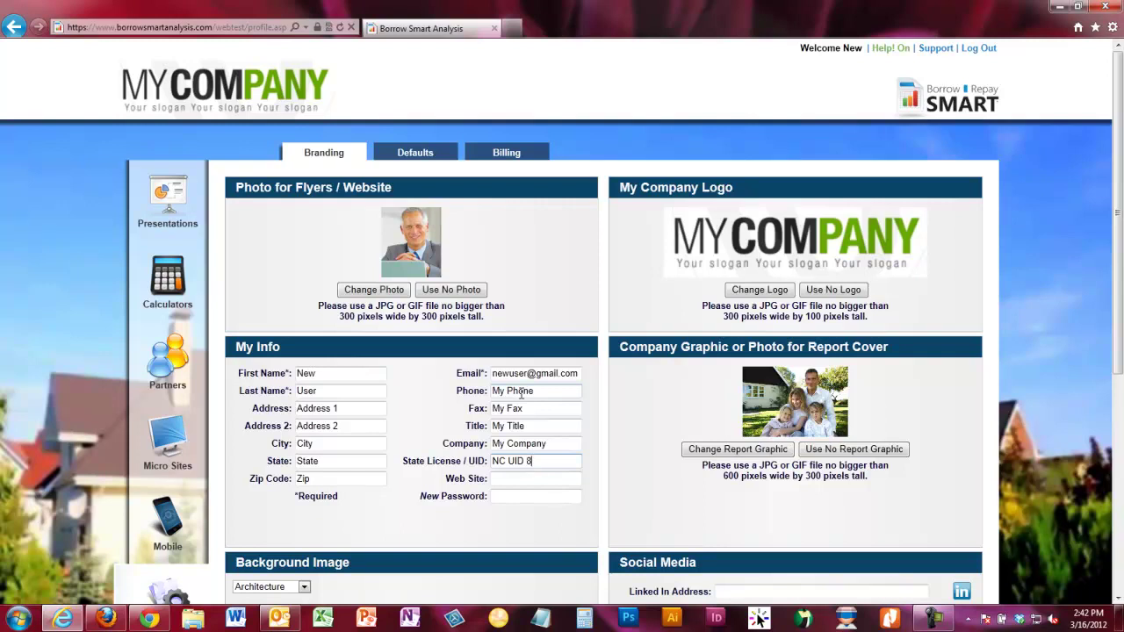
text(UID 819745)
key(Tab)
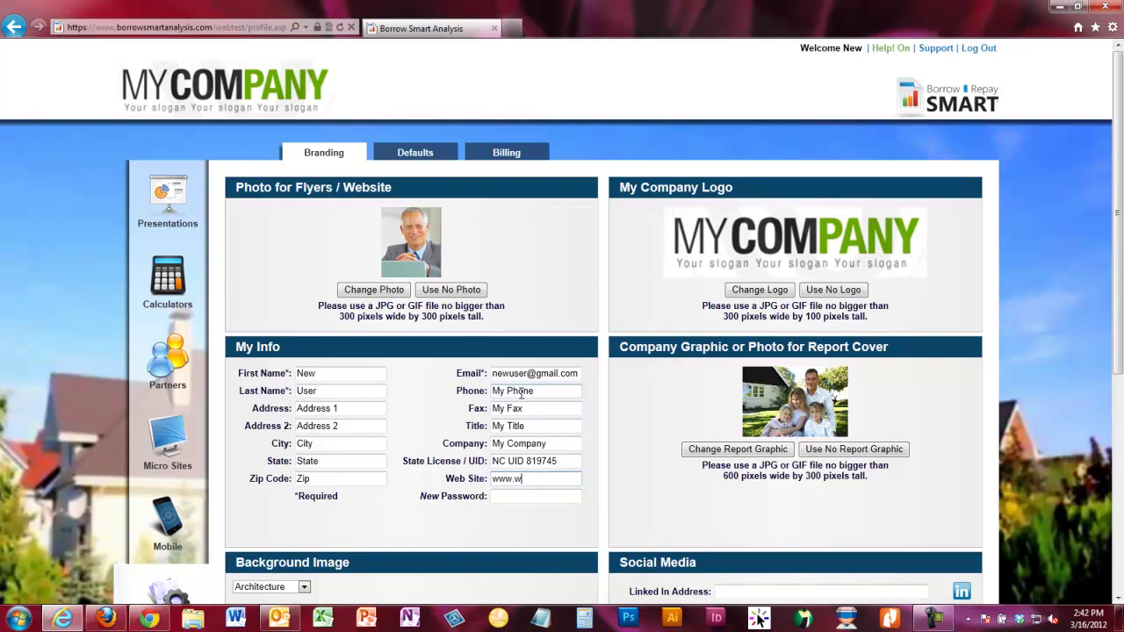
text(www.website.com)
key(Tab)
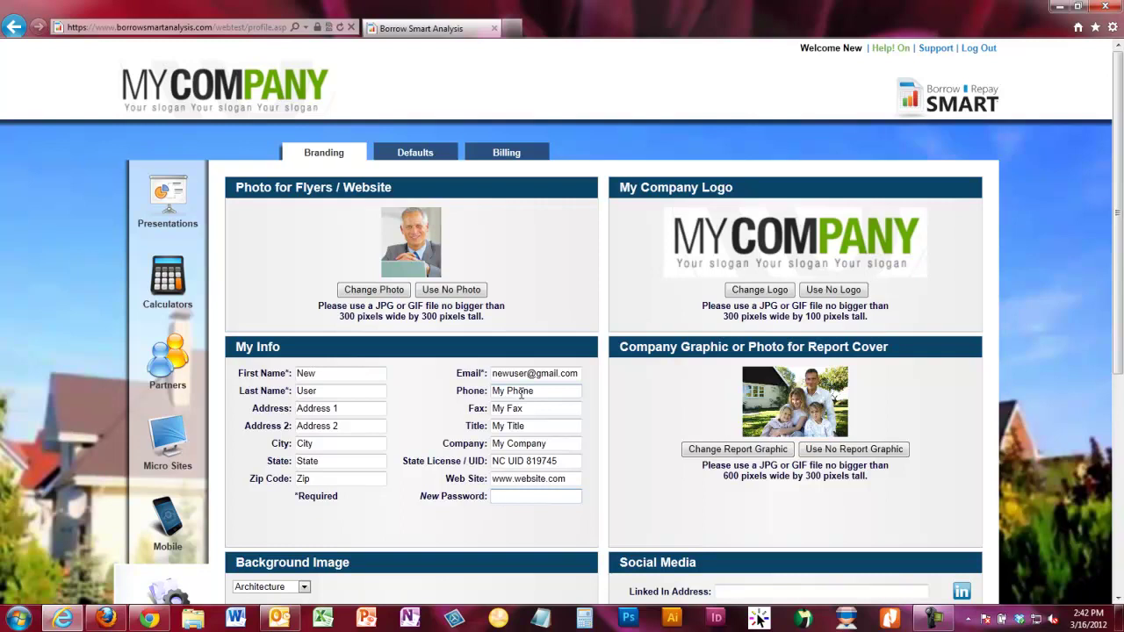
text(mortgage)
drag(1120, 212, 1119, 161)
drag(725, 477, 865, 481)
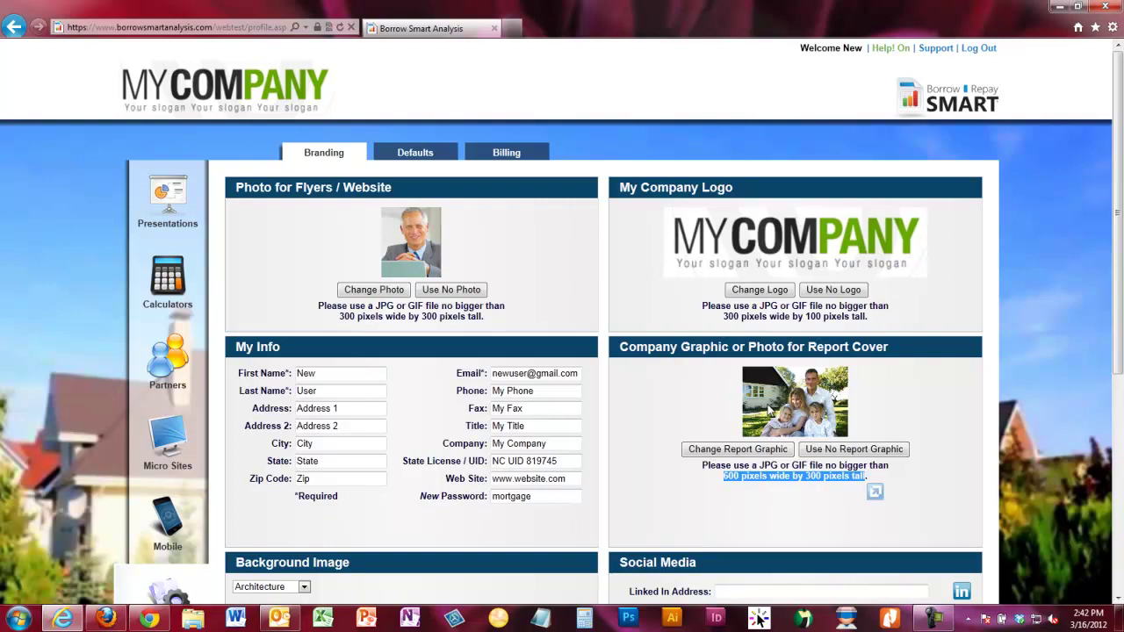
Start changing the report cover graphic, then cancel the Upload Logo dialog.
click(749, 456)
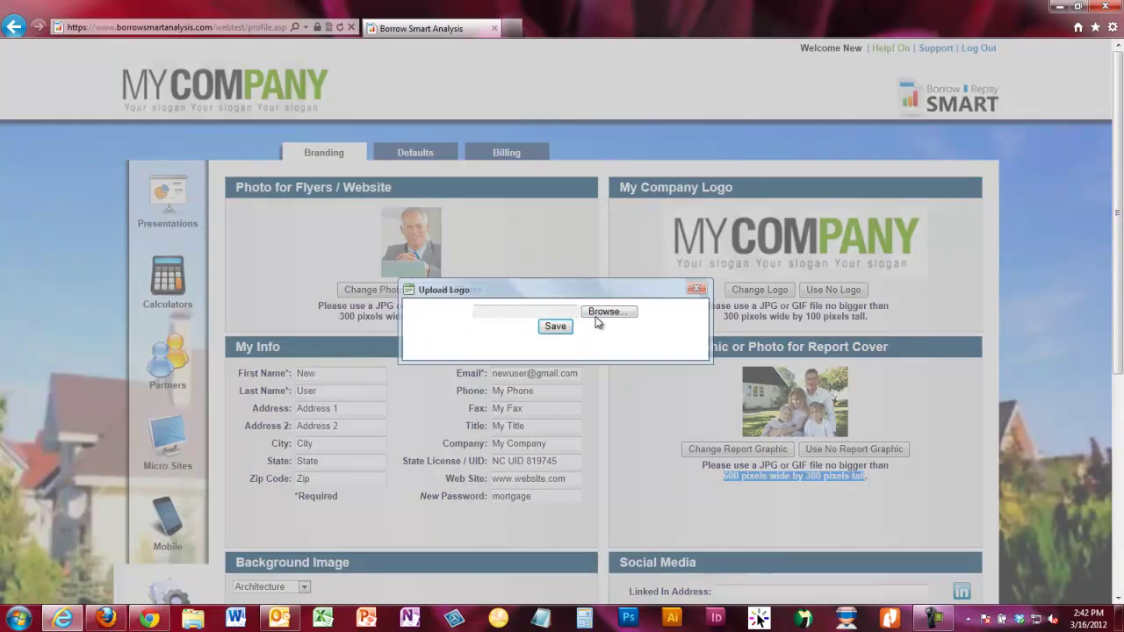
click(698, 291)
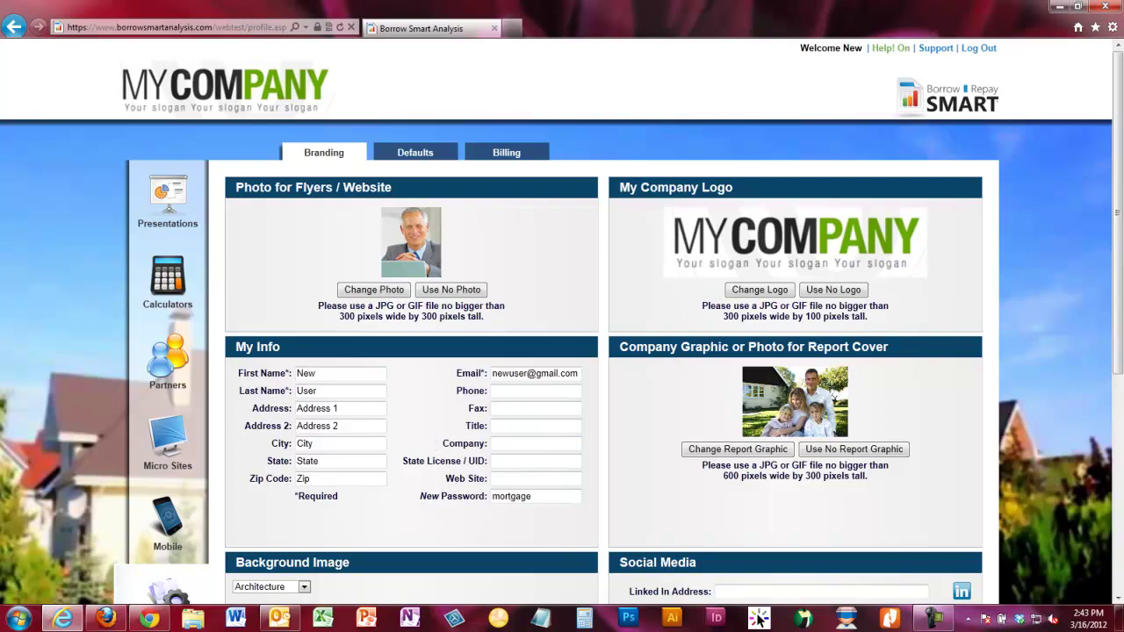
Enter My Phone, My Fax, My Title and My Company in My Info.
scroll(1120, 210, down, 3)
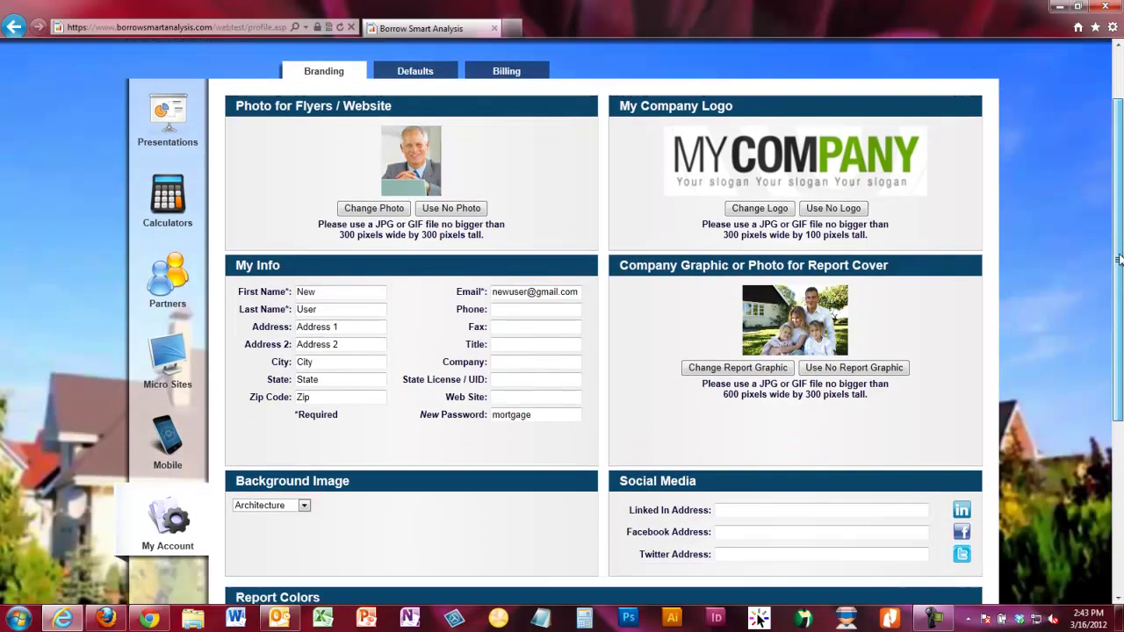
scroll(1067, 281, up, 2)
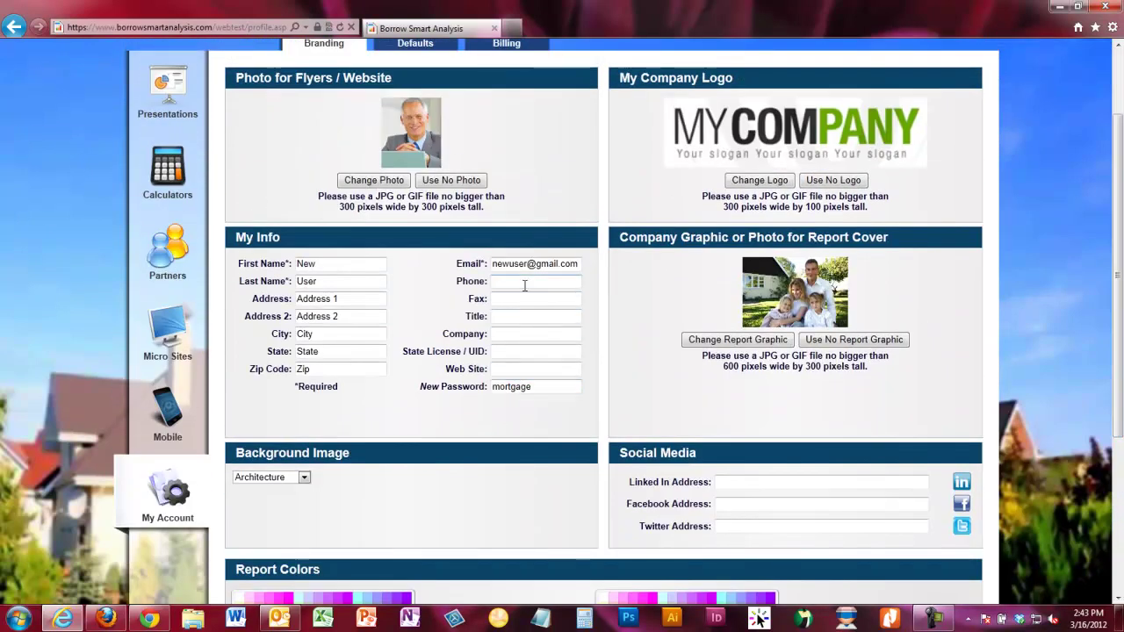
text(My Phone)
key(Tab)
key(Tab)
text(My Fax)
key(Tab)
key(Tab)
text(My Title)
key(Tab)
key(Tab)
text(My Company)
key(Tab)
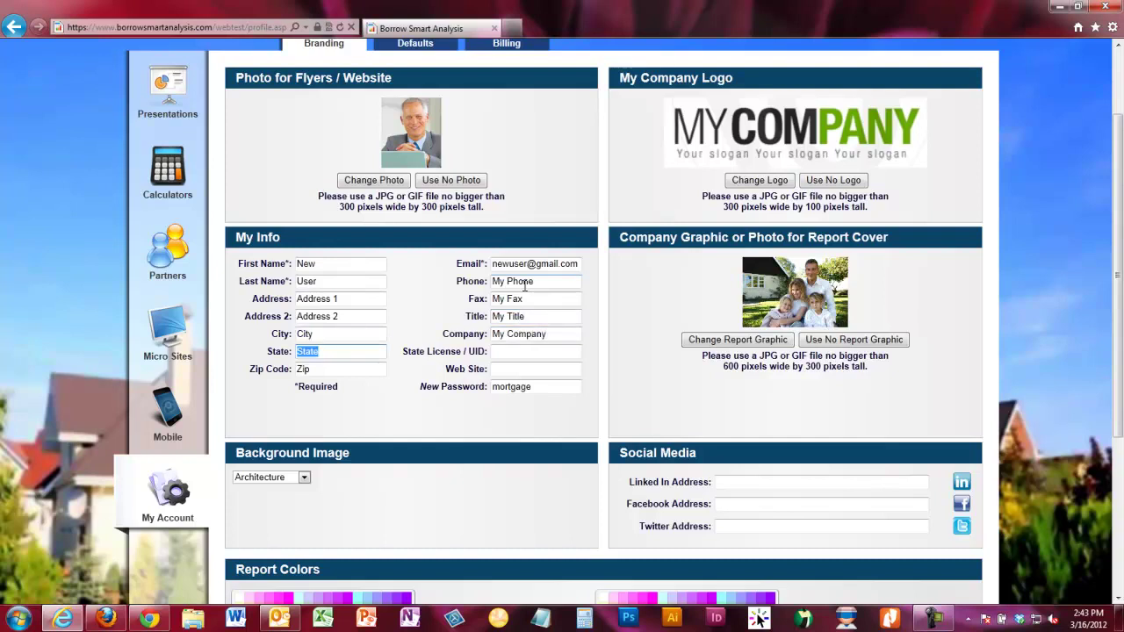
key(Tab)
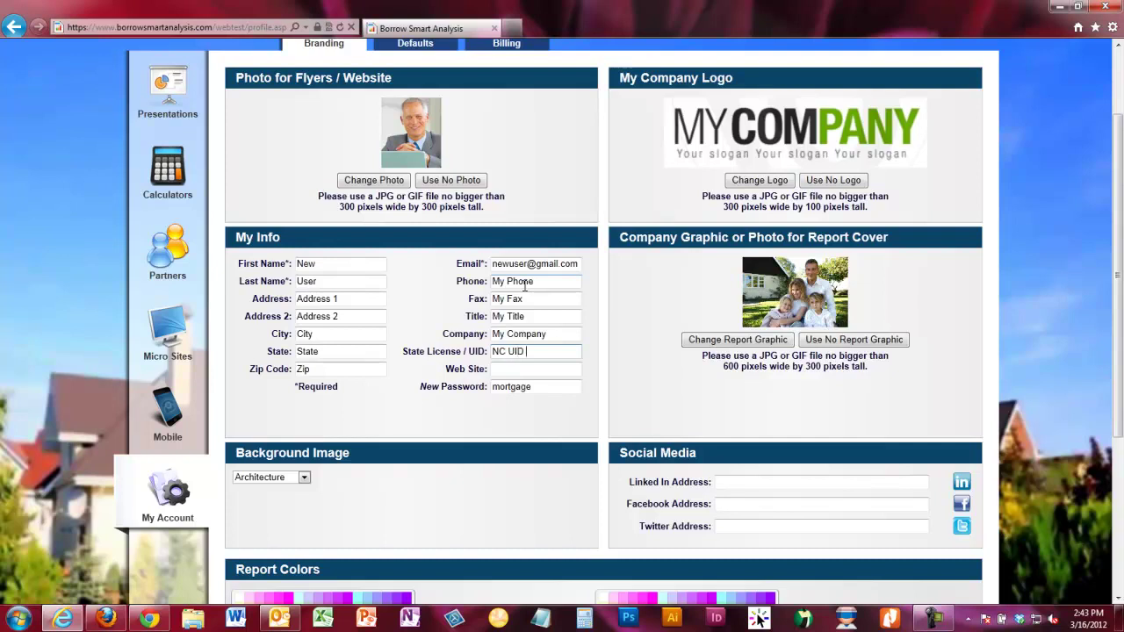
text(NC UID 897546)
key(Tab)
key(Tab)
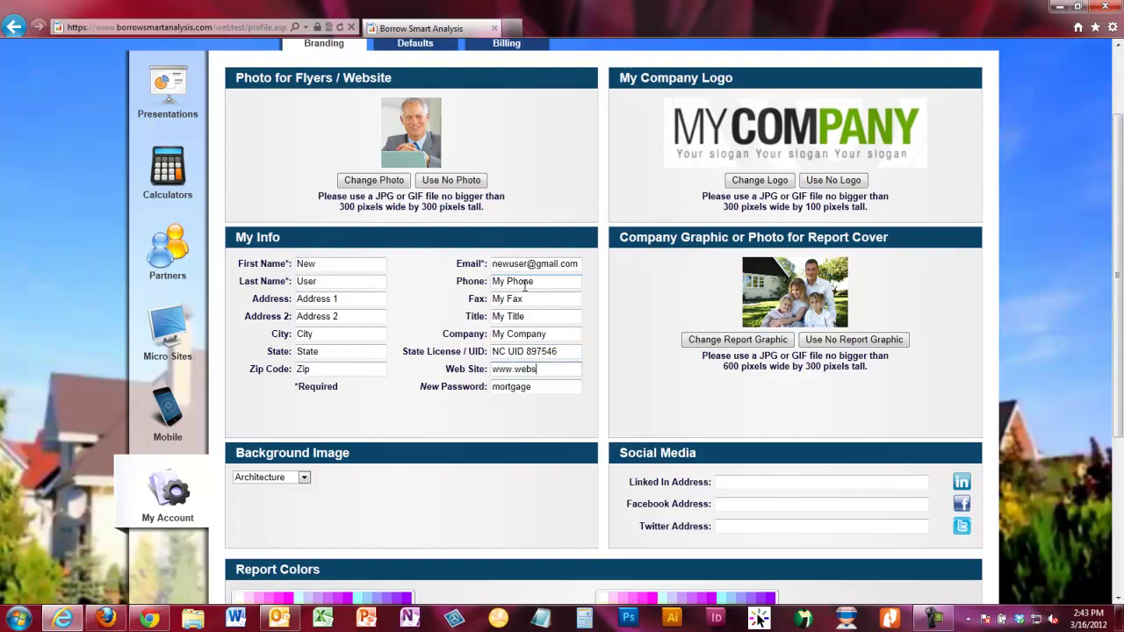
text(com)
key(Tab)
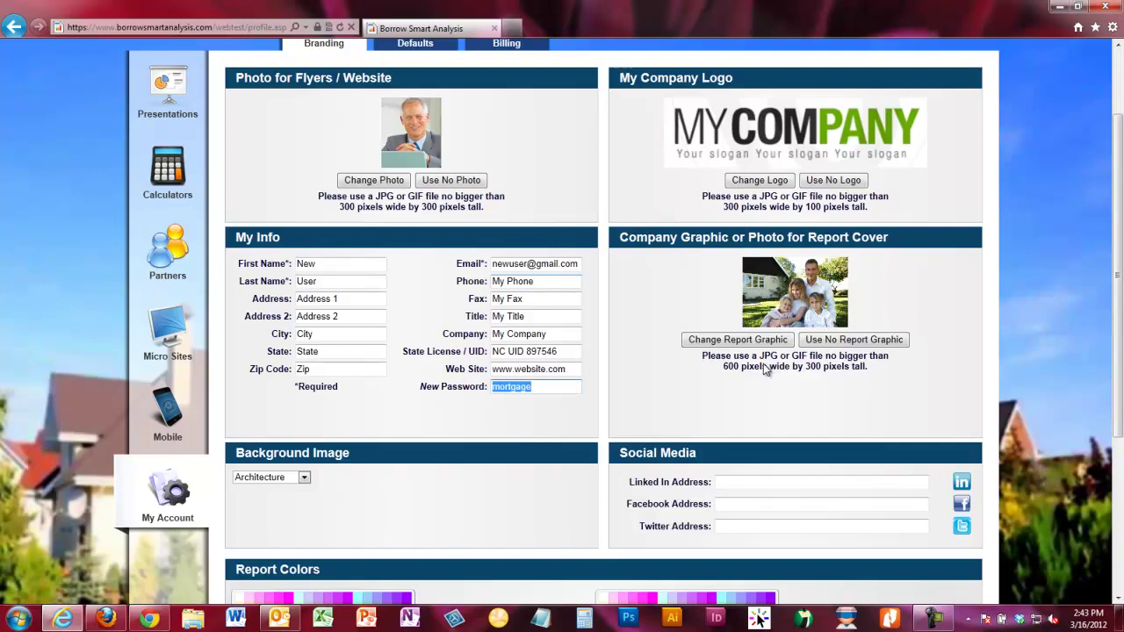
Save all profile changes and scroll through the Branding page to verify them.
scroll(793, 371, down, 5)
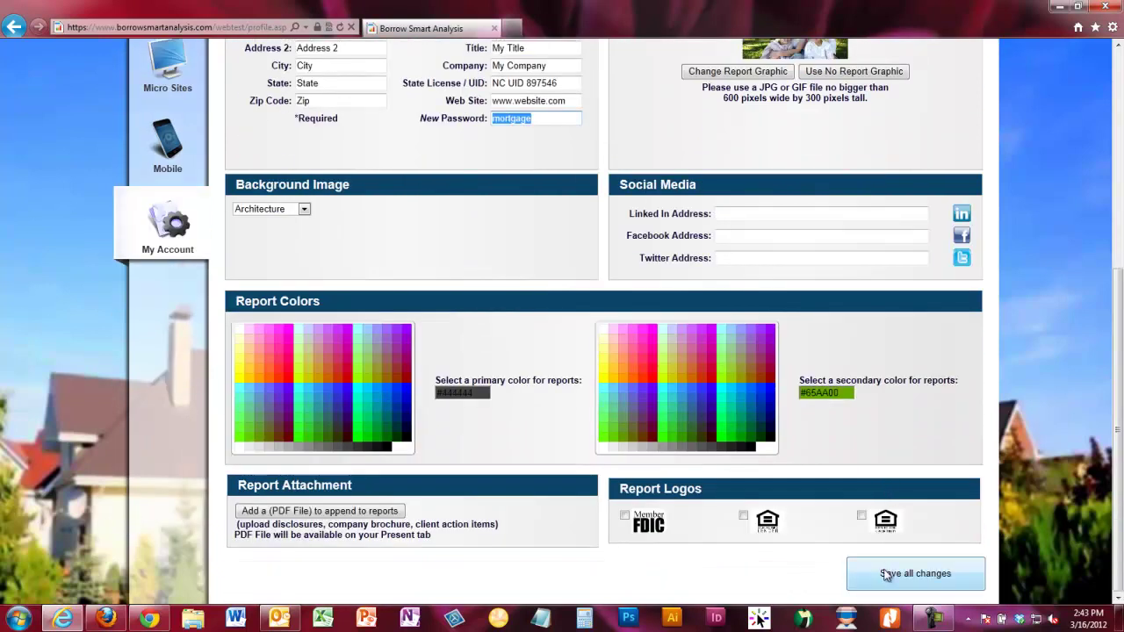
click(891, 571)
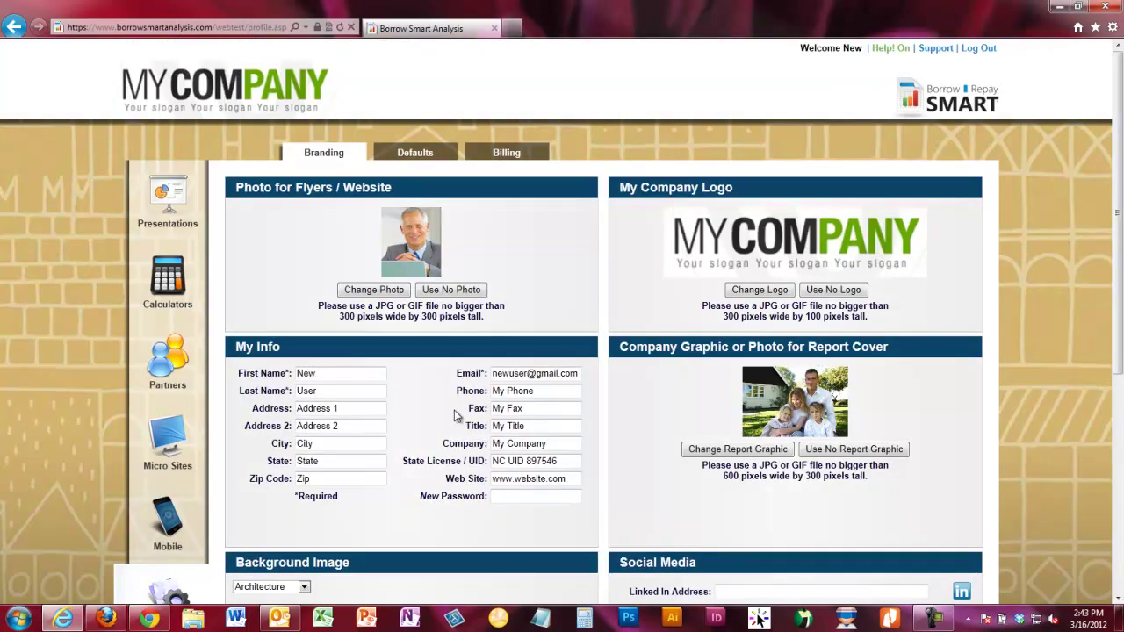
scroll(750, 373, down, 4)
scroll(756, 360, up, 3)
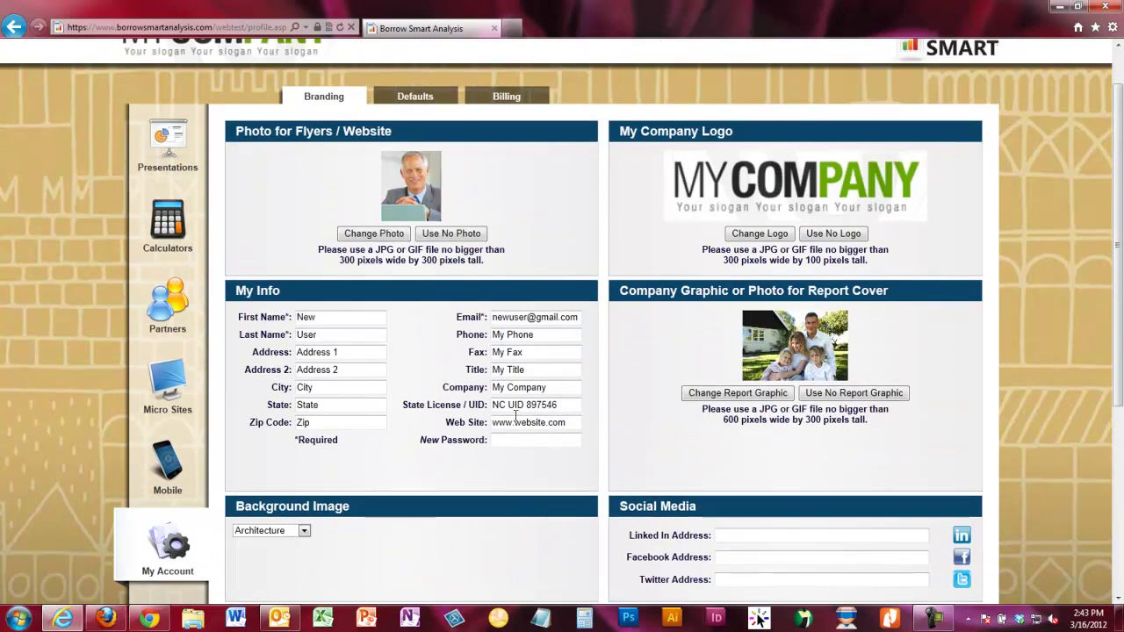
scroll(554, 404, down, 4)
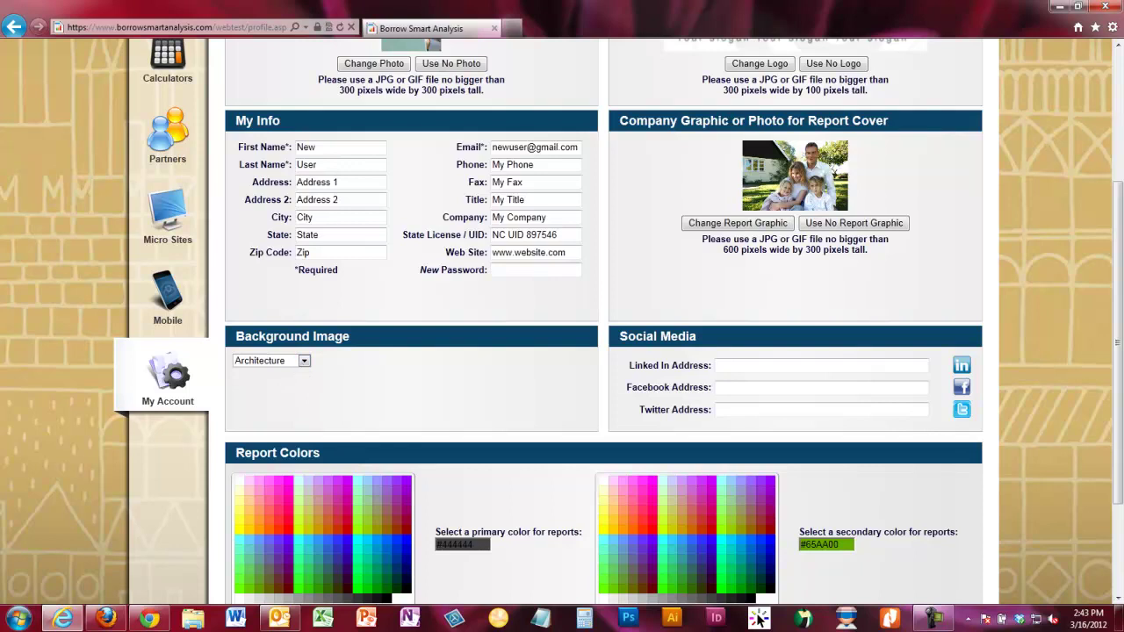
scroll(1024, 318, up, 4)
scroll(1024, 318, down, 4)
Try the Calm Lake background, then switch to the Default background.
click(303, 363)
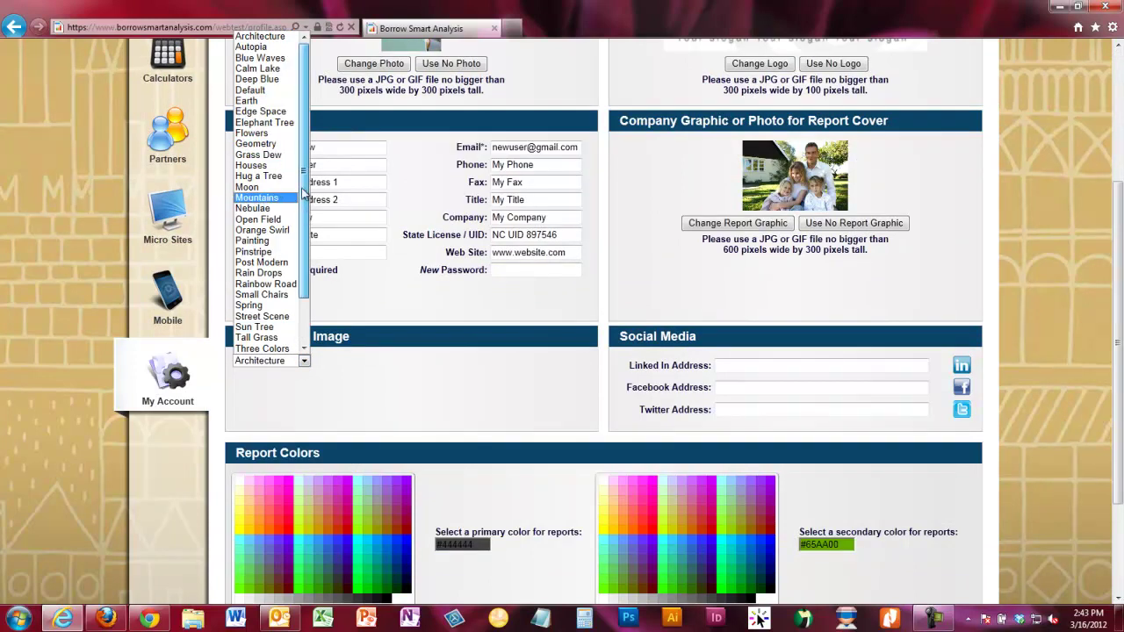
click(272, 69)
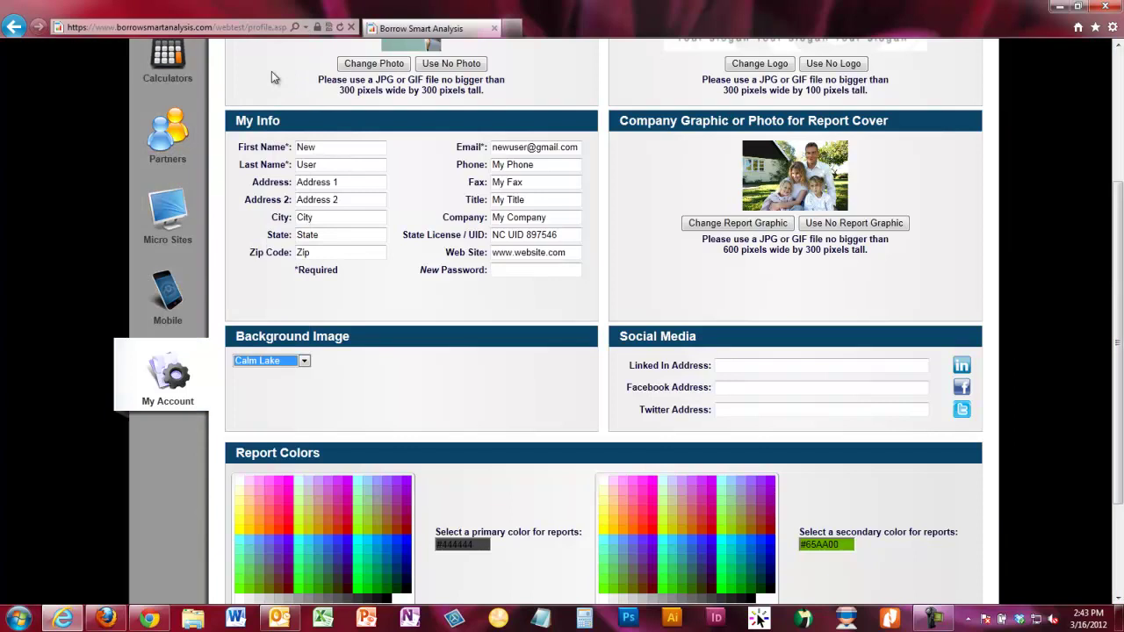
scroll(906, 391, up, 3)
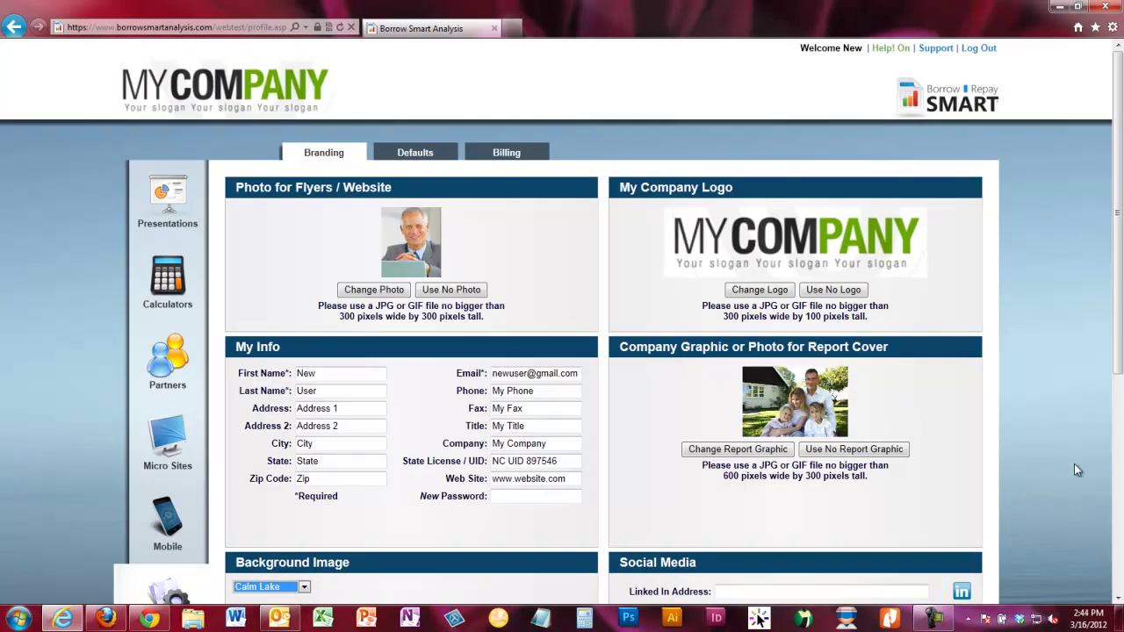
scroll(654, 433, down, 5)
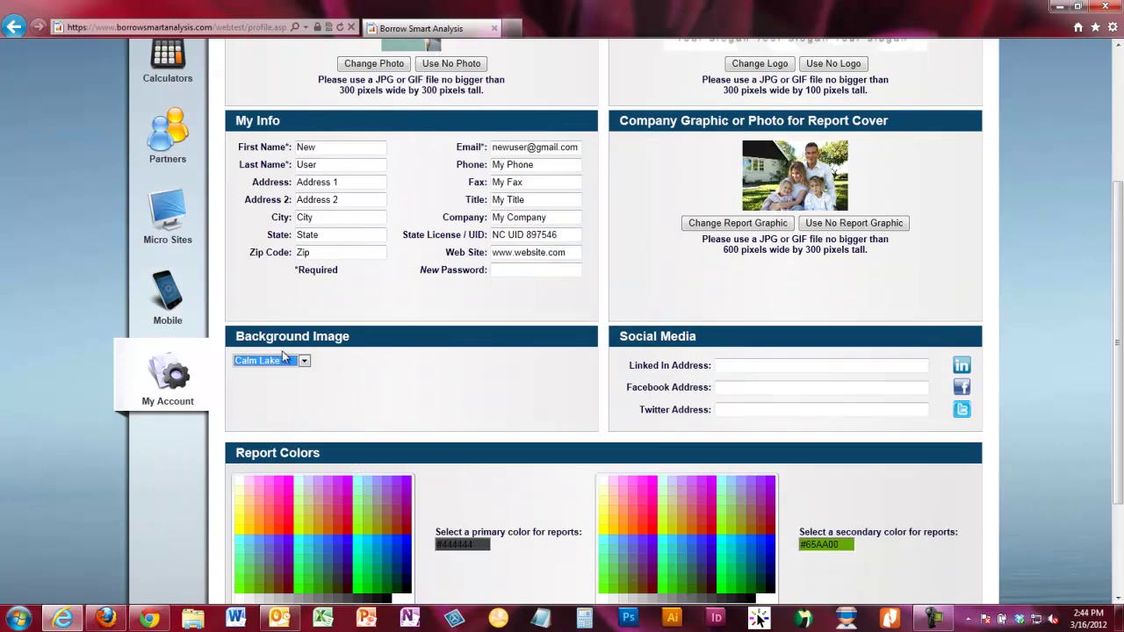
click(305, 361)
scroll(308, 316, up, 1)
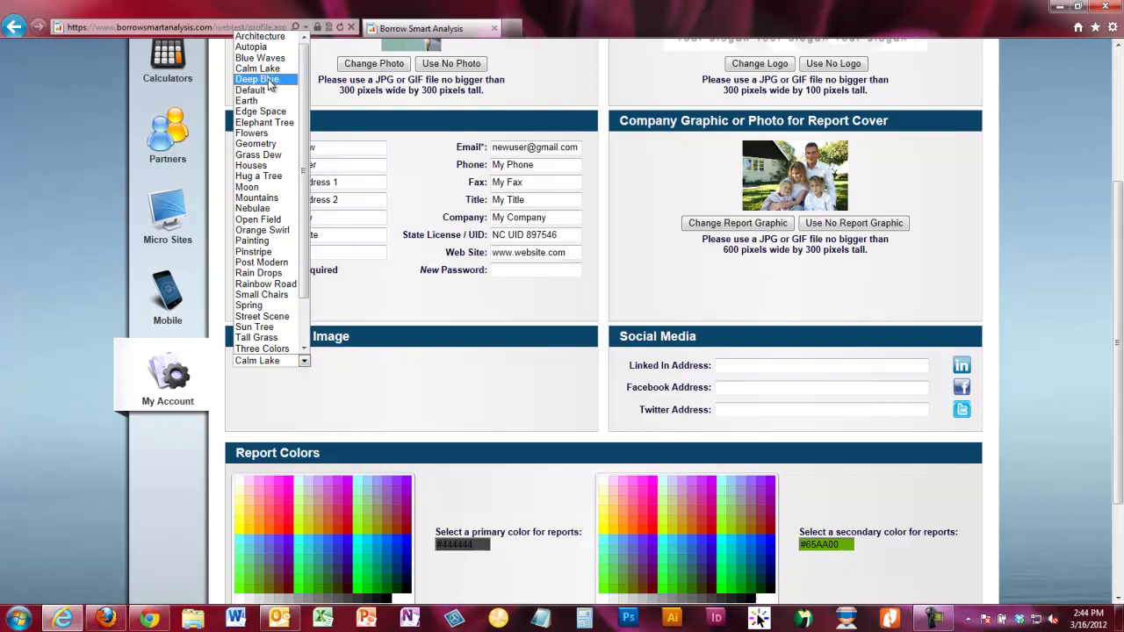
click(258, 96)
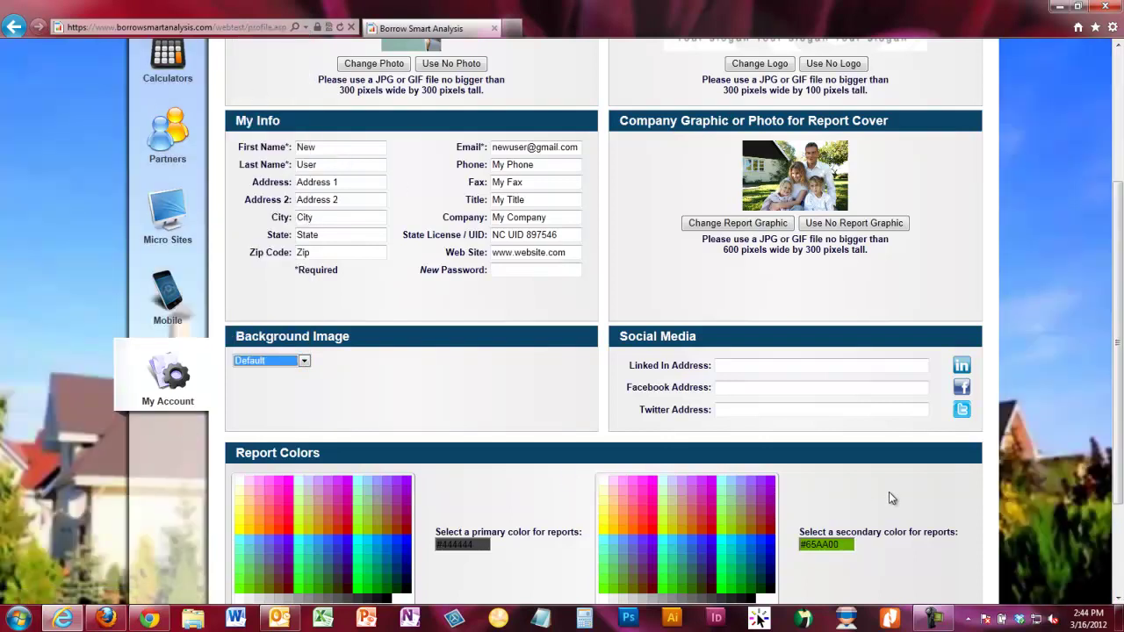
Set the background image to Orange Swirl and check the page.
click(303, 362)
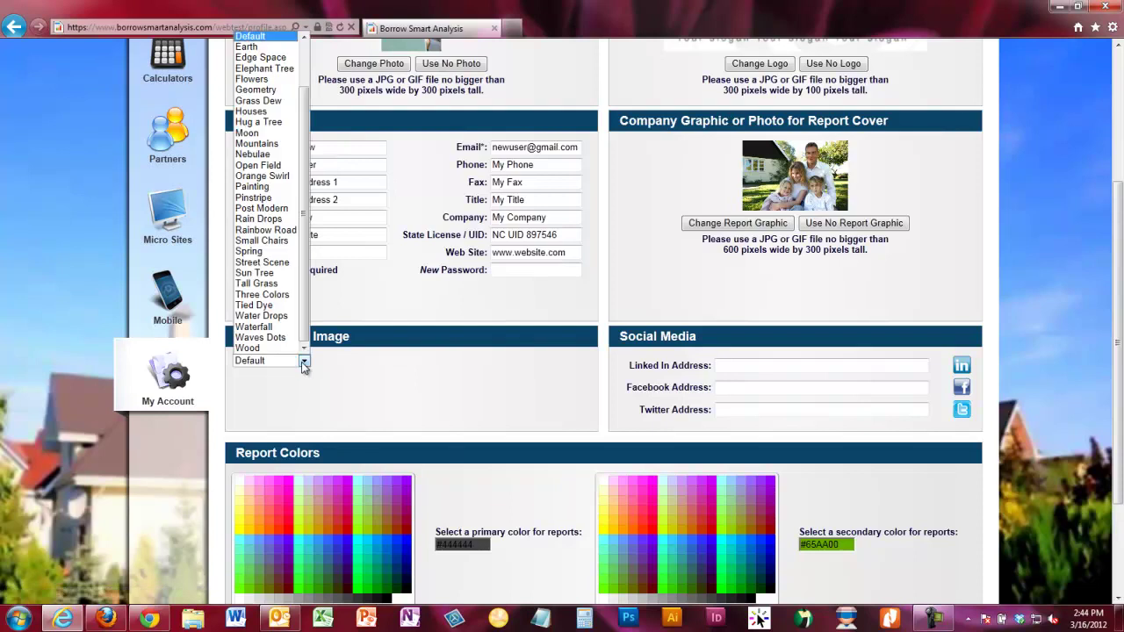
click(287, 176)
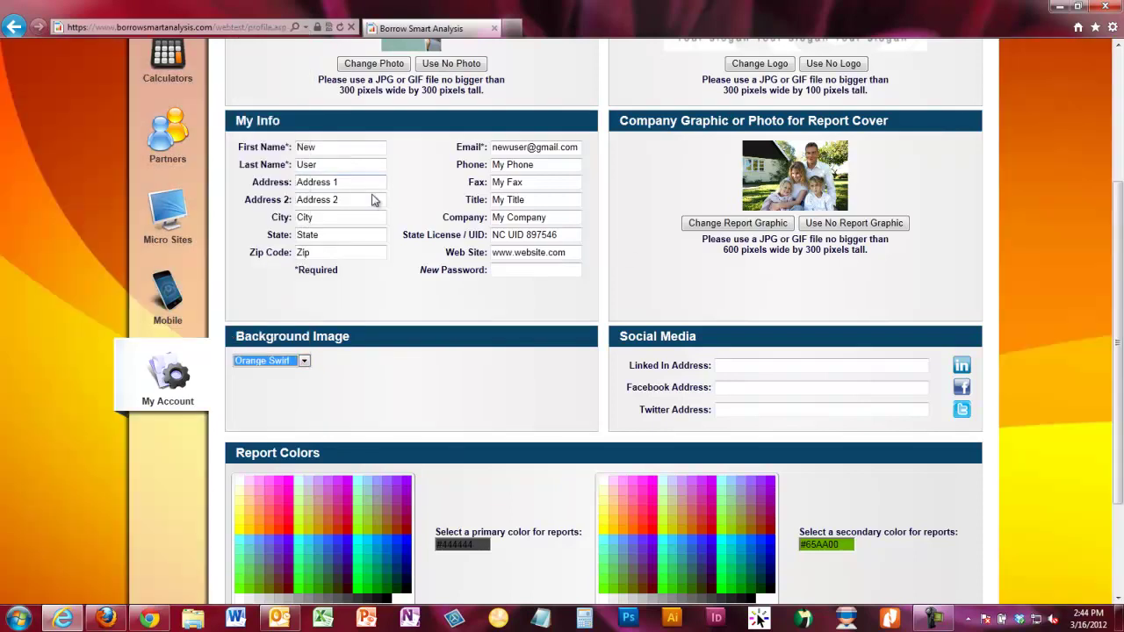
scroll(1114, 369, up, 3)
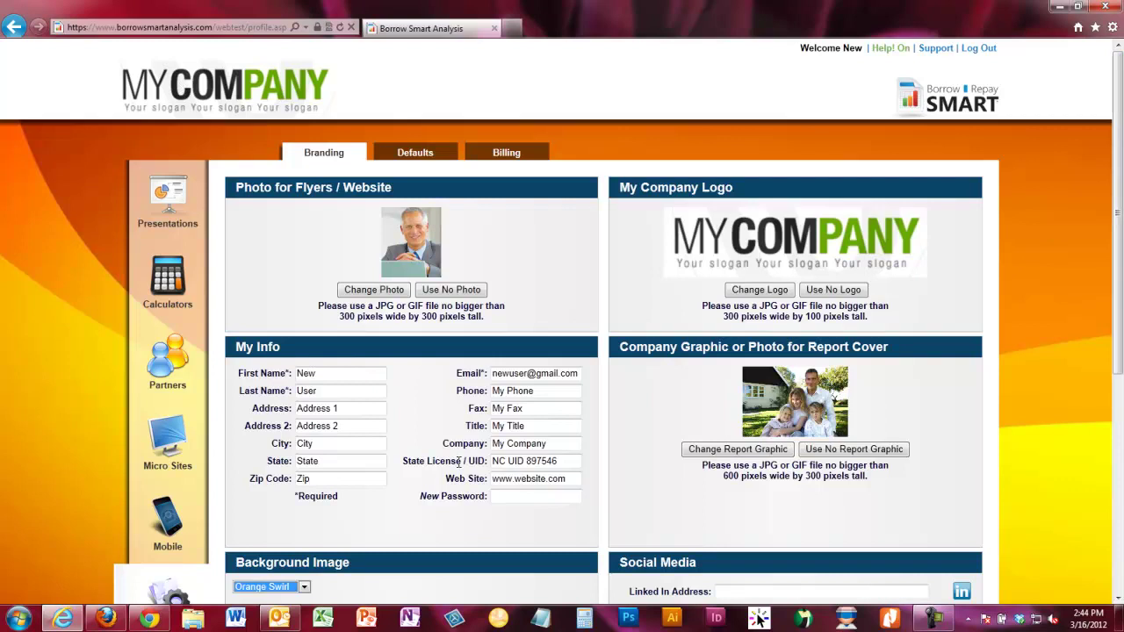
scroll(459, 465, down, 2)
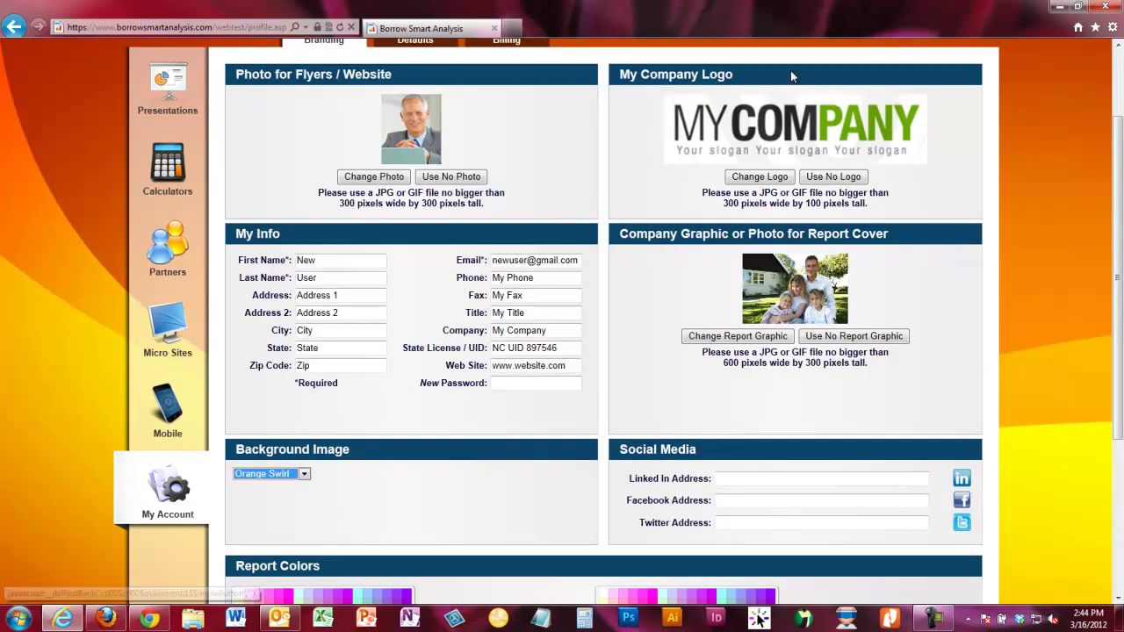
Switch the Background Image to Painting, then settle on Small Chairs.
click(305, 474)
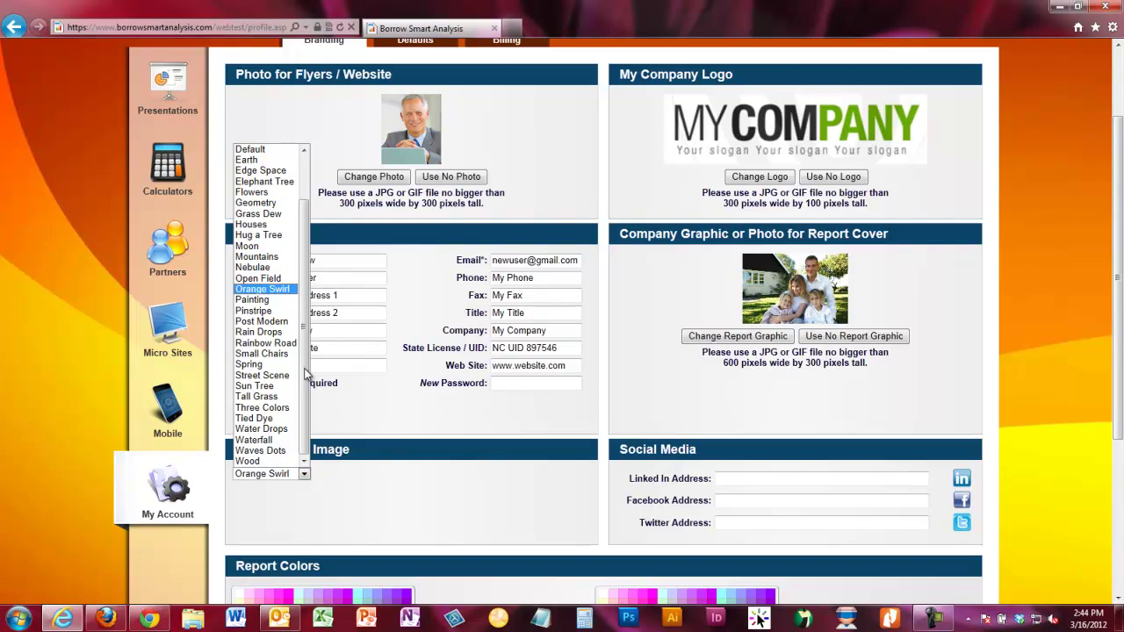
click(262, 303)
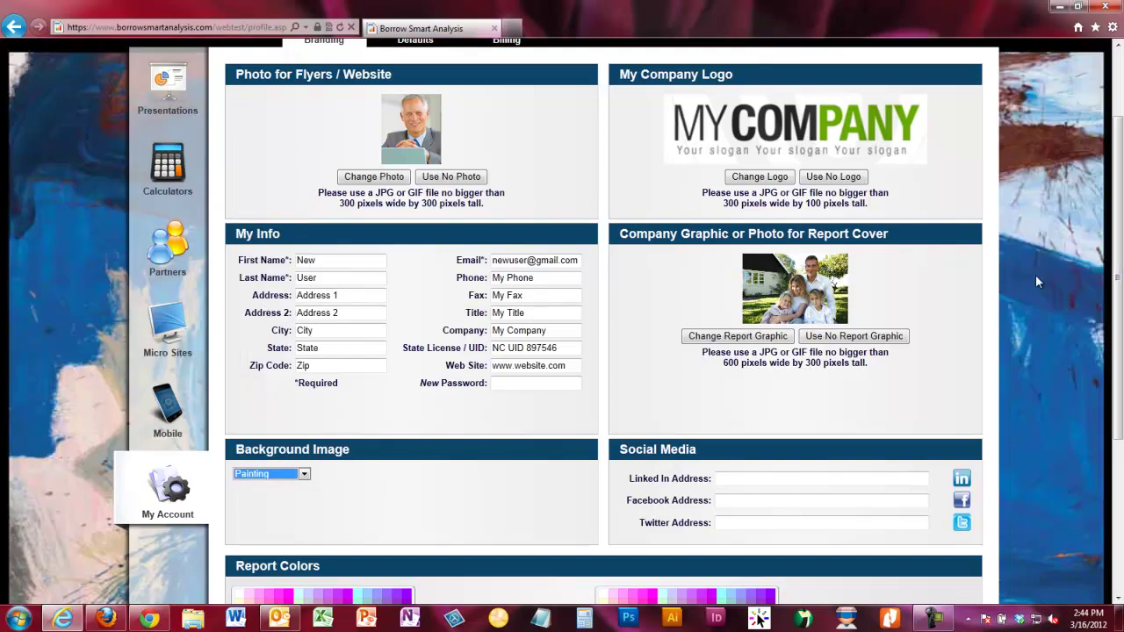
scroll(299, 352, up, 2)
scroll(922, 387, down, 3)
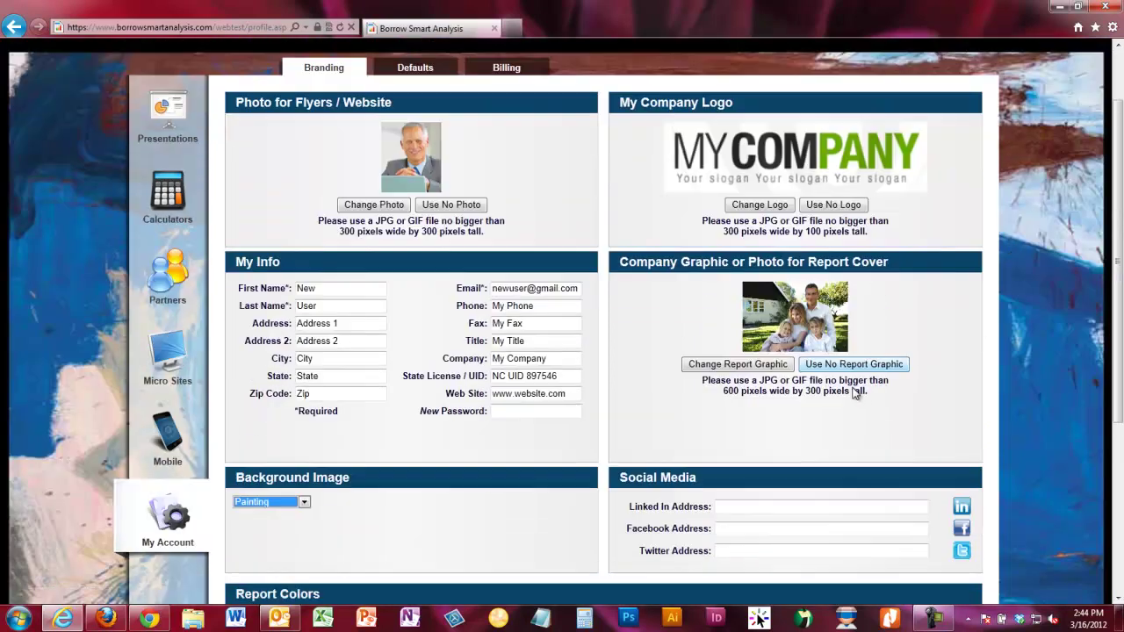
click(299, 473)
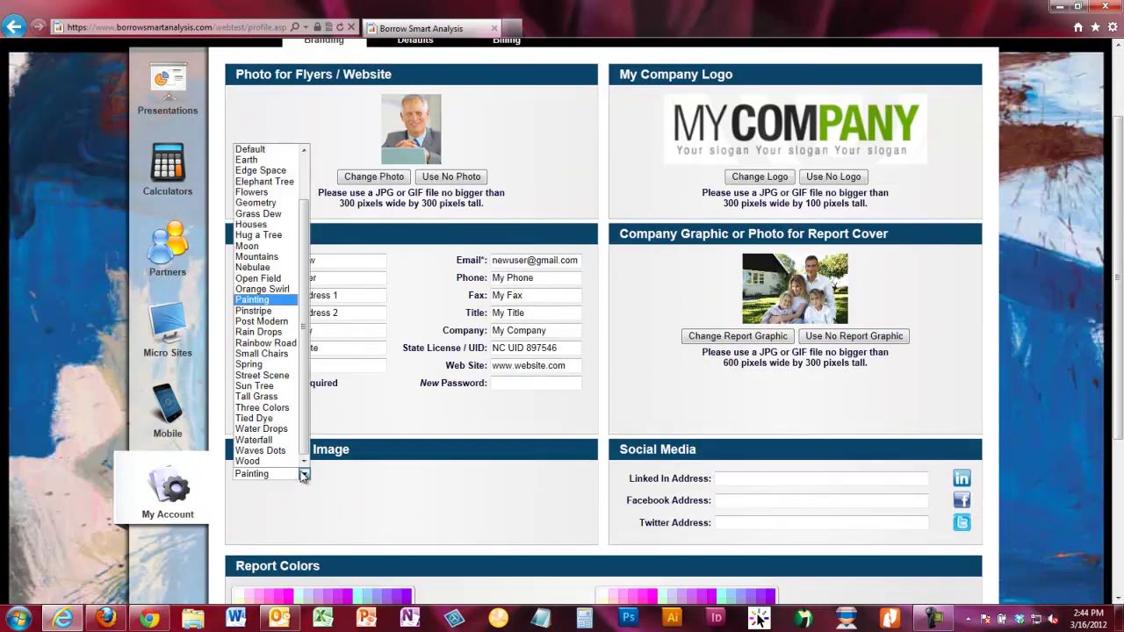
click(261, 353)
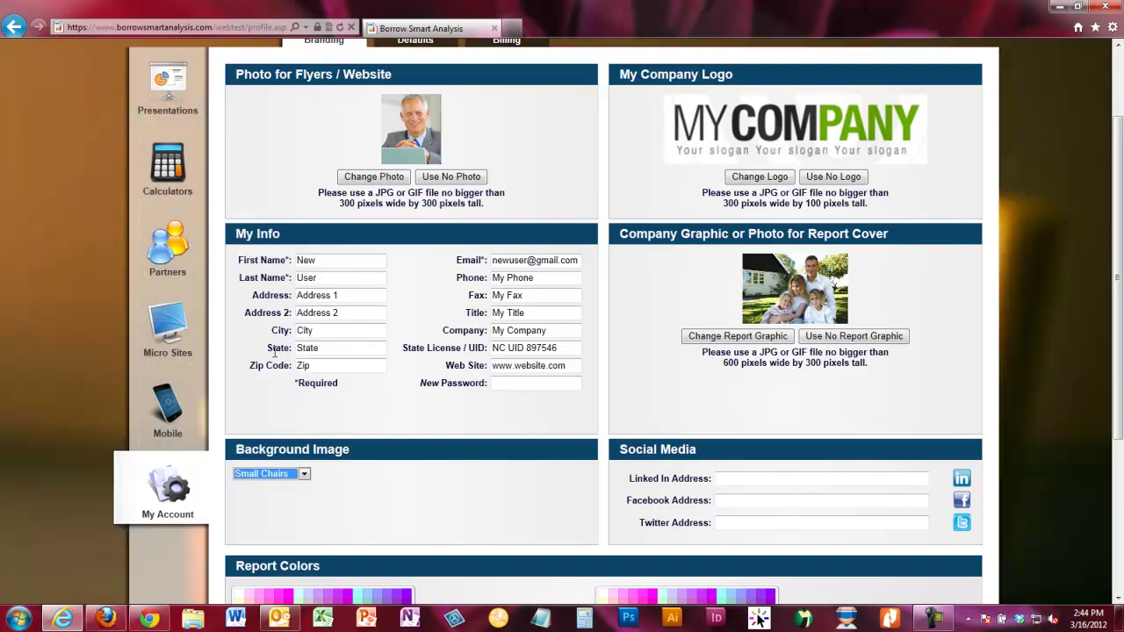
scroll(275, 351, up, 3)
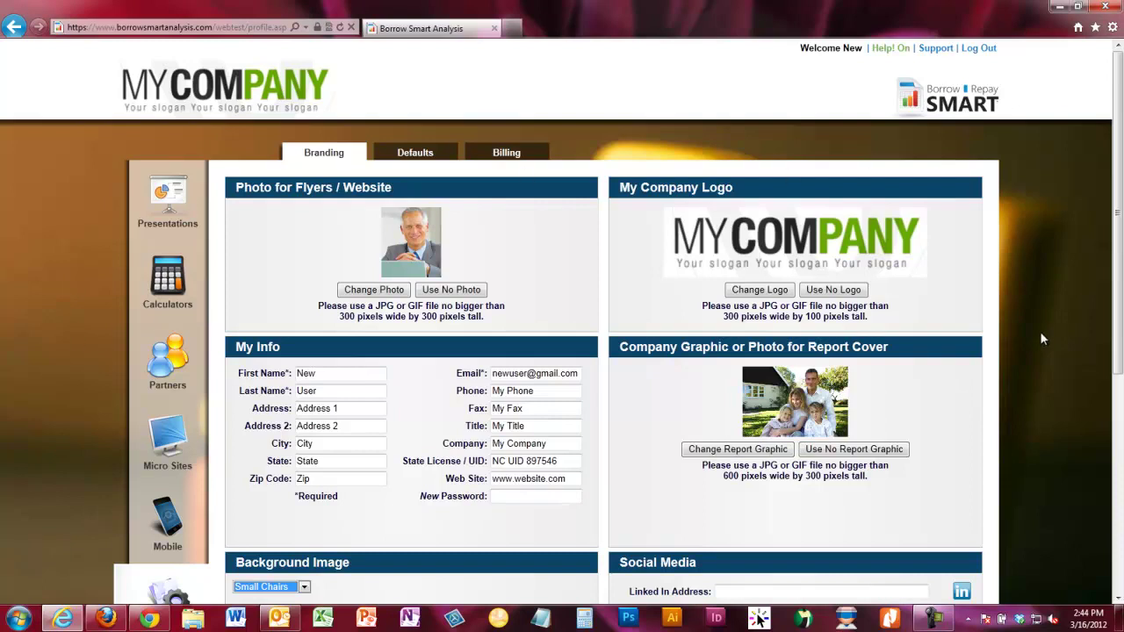
scroll(1031, 353, down, 4)
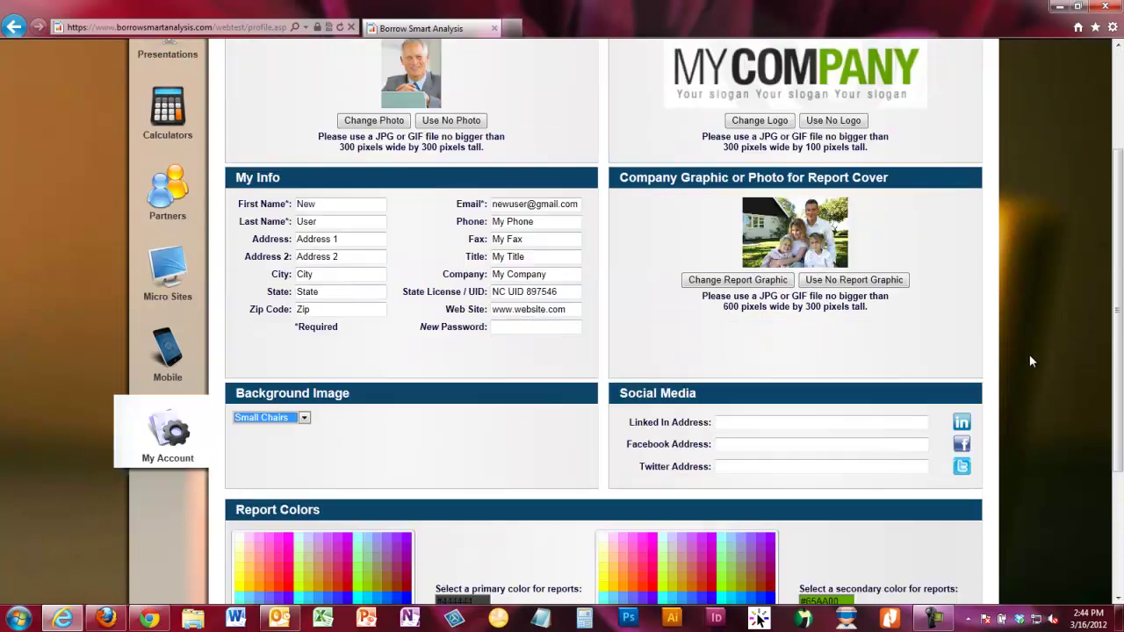
scroll(436, 484, down, 6)
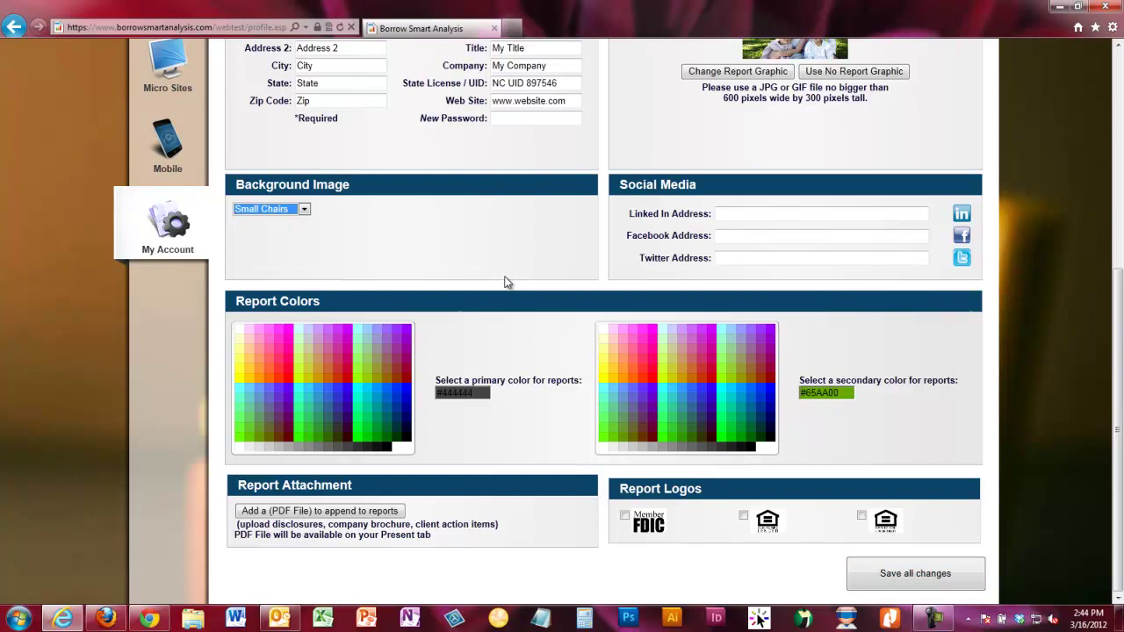
scroll(505, 282, up, 3)
click(730, 379)
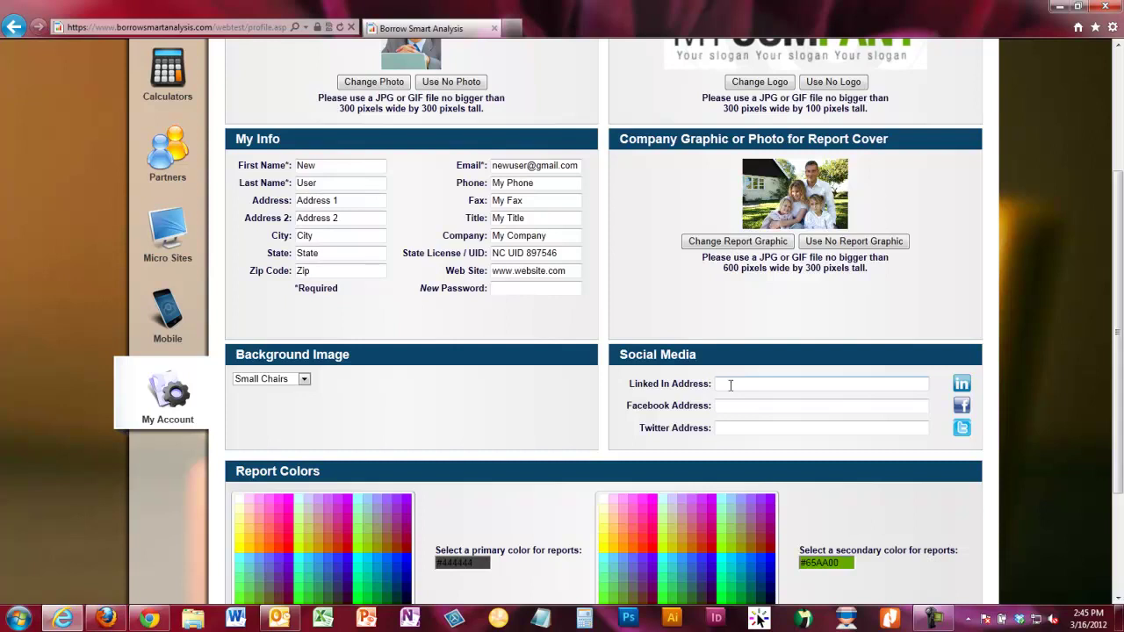
click(730, 404)
click(730, 429)
scroll(730, 430, down, 3)
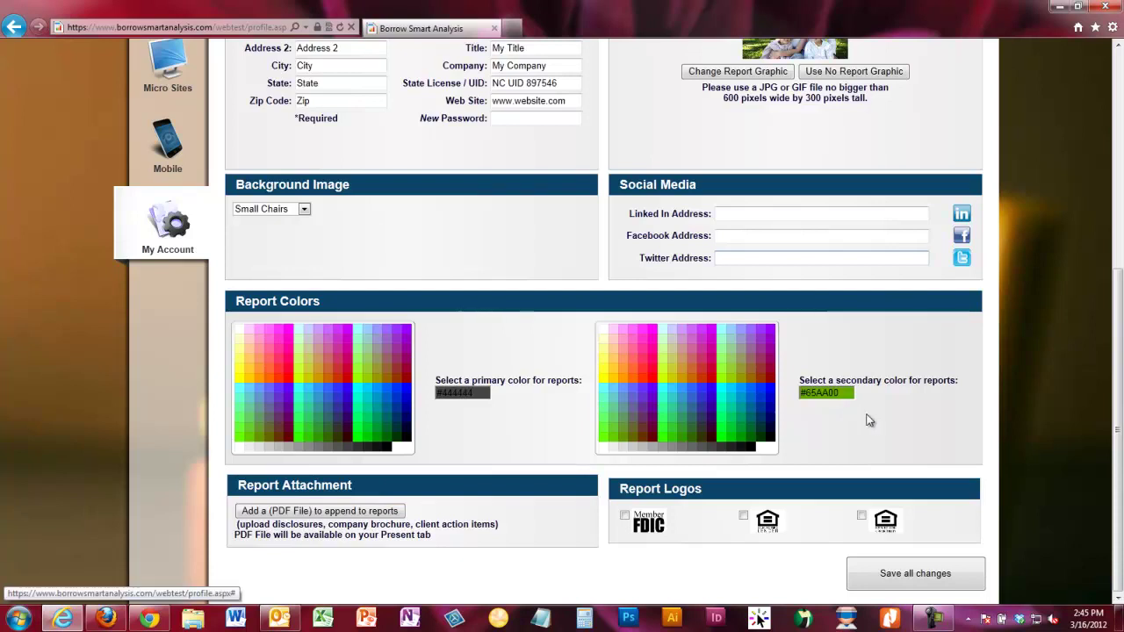
Change the primary report colour to dark green #006633, leaving the secondary at #65AA00.
click(474, 395)
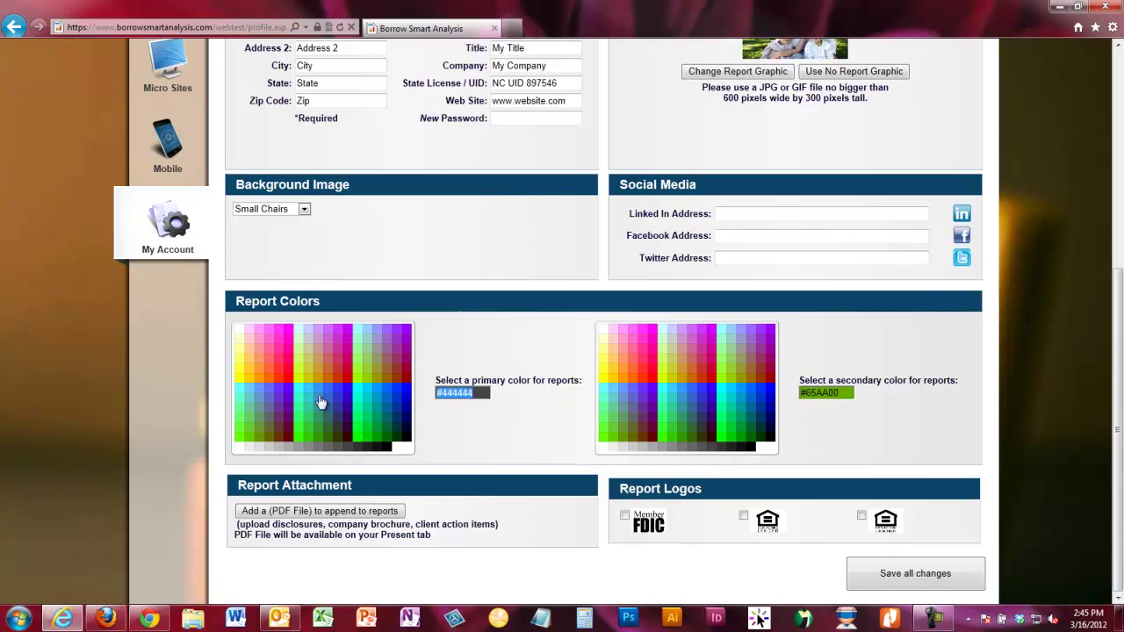
click(476, 397)
click(258, 392)
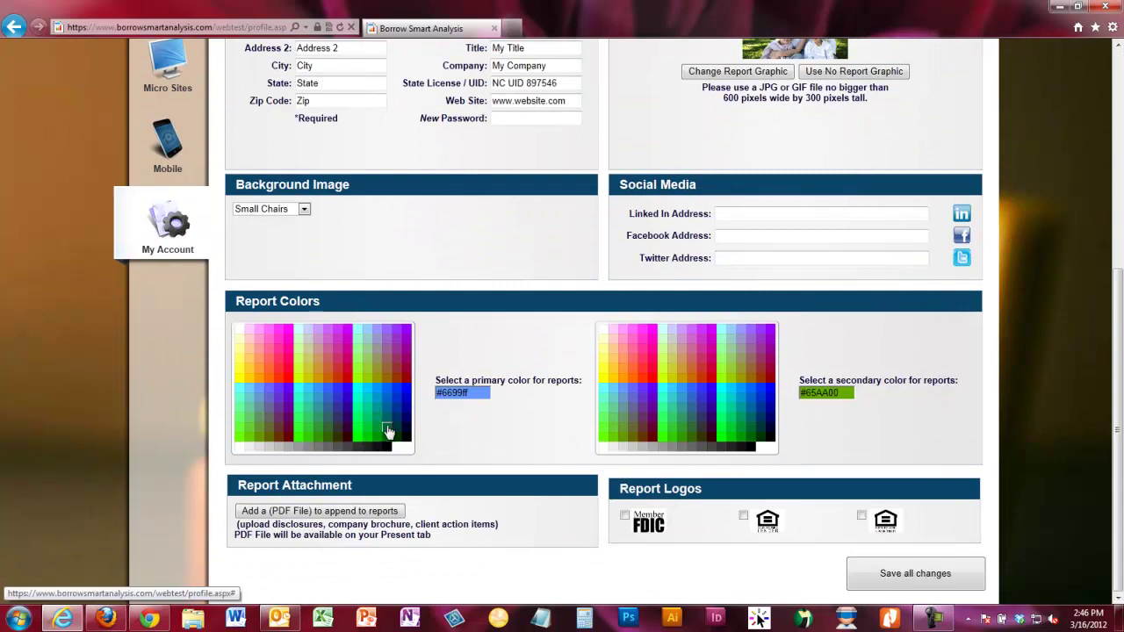
click(384, 426)
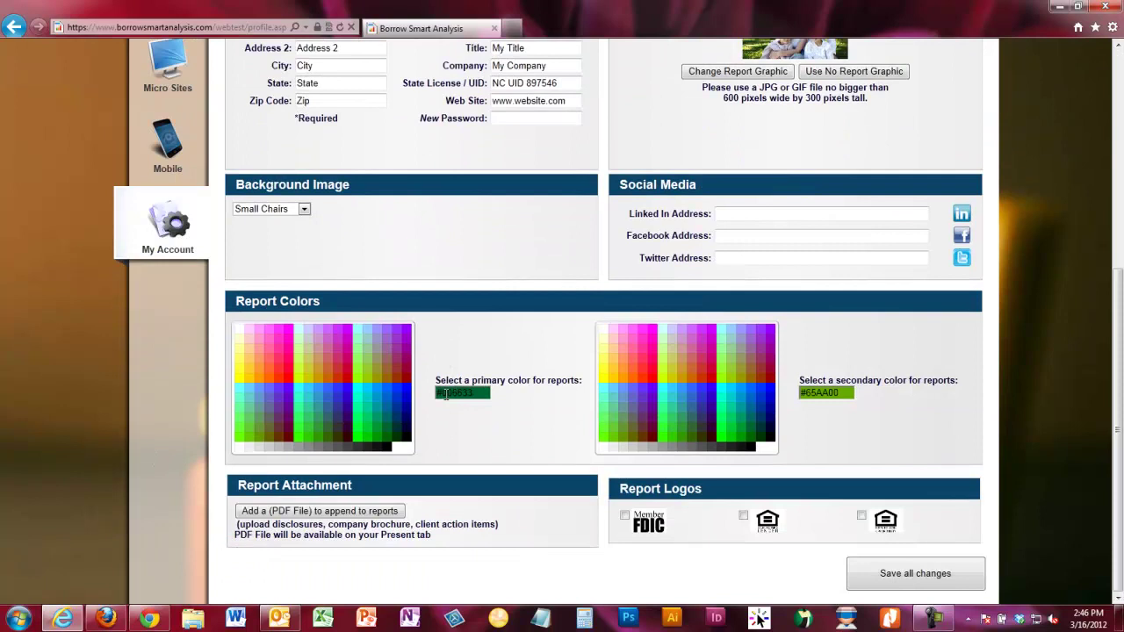
drag(482, 393, 441, 392)
click(450, 393)
double_click(812, 395)
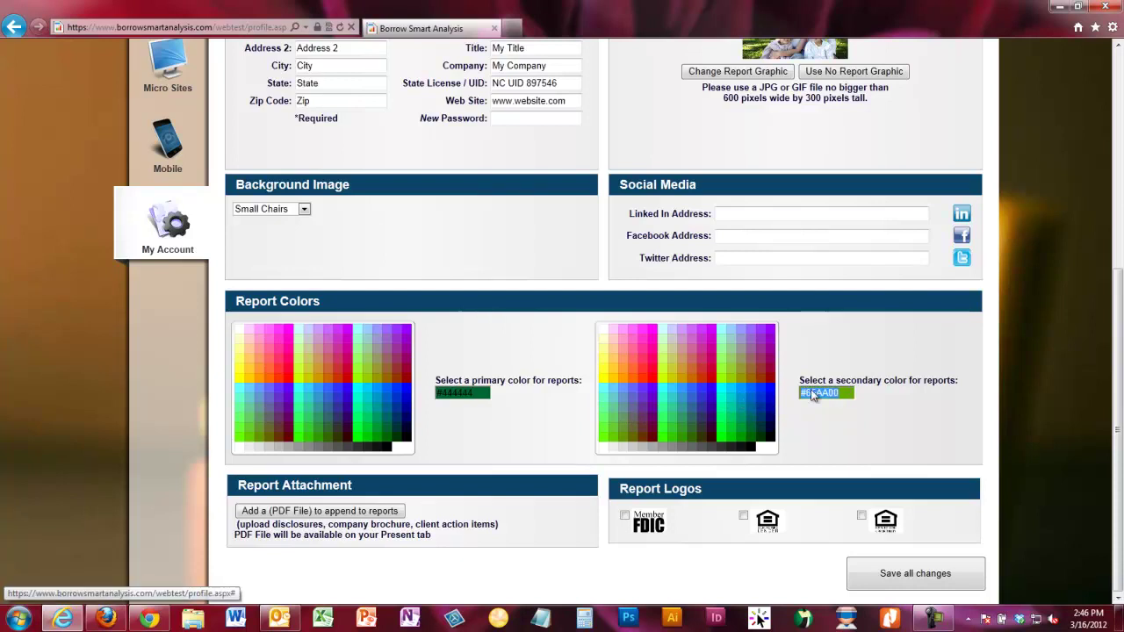
click(850, 393)
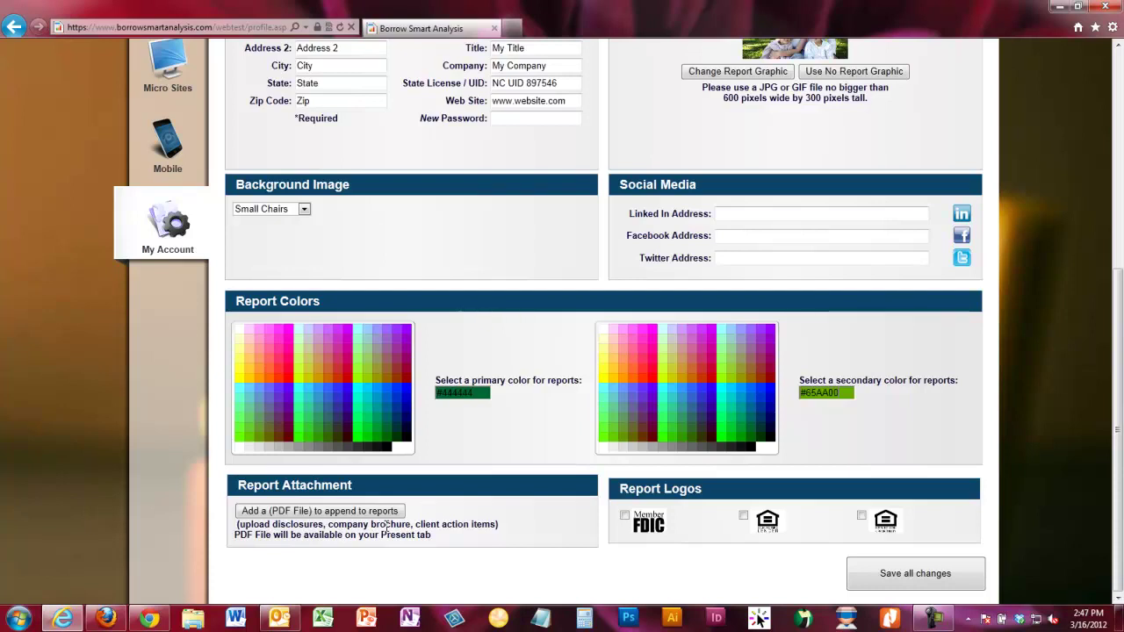
click(339, 514)
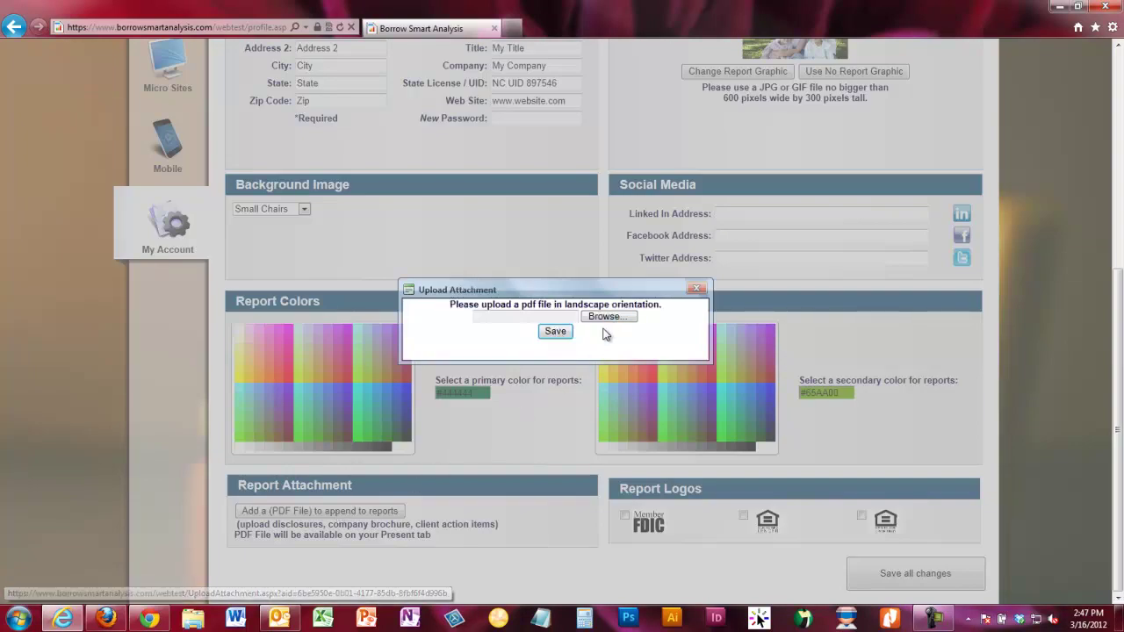
click(695, 290)
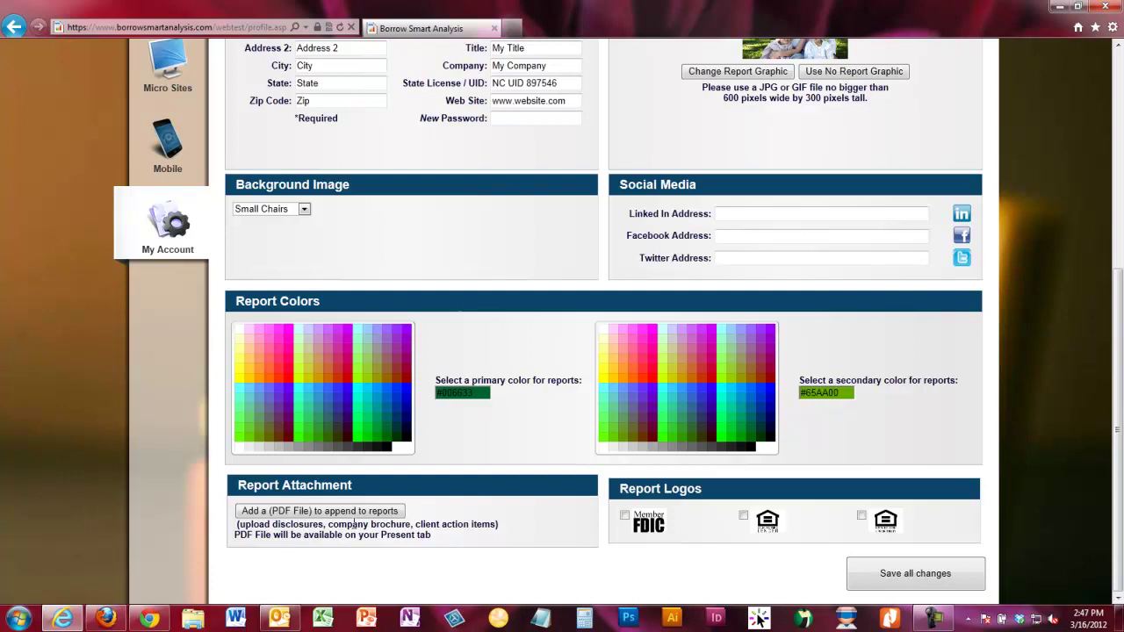
drag(1117, 394, 1117, 195)
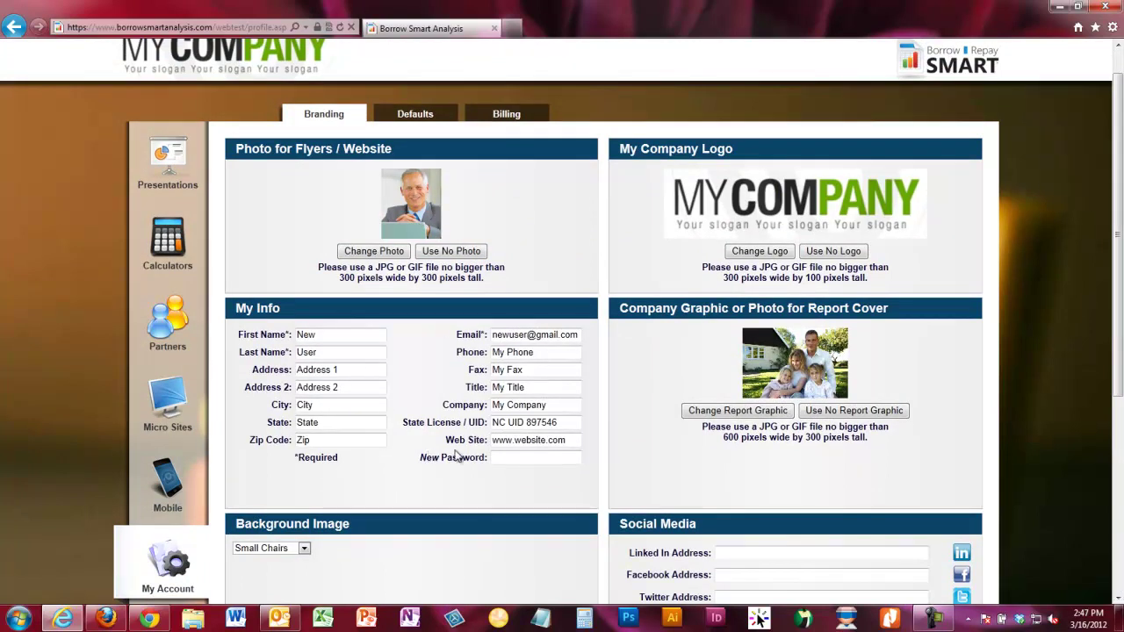
scroll(457, 456, down, 3)
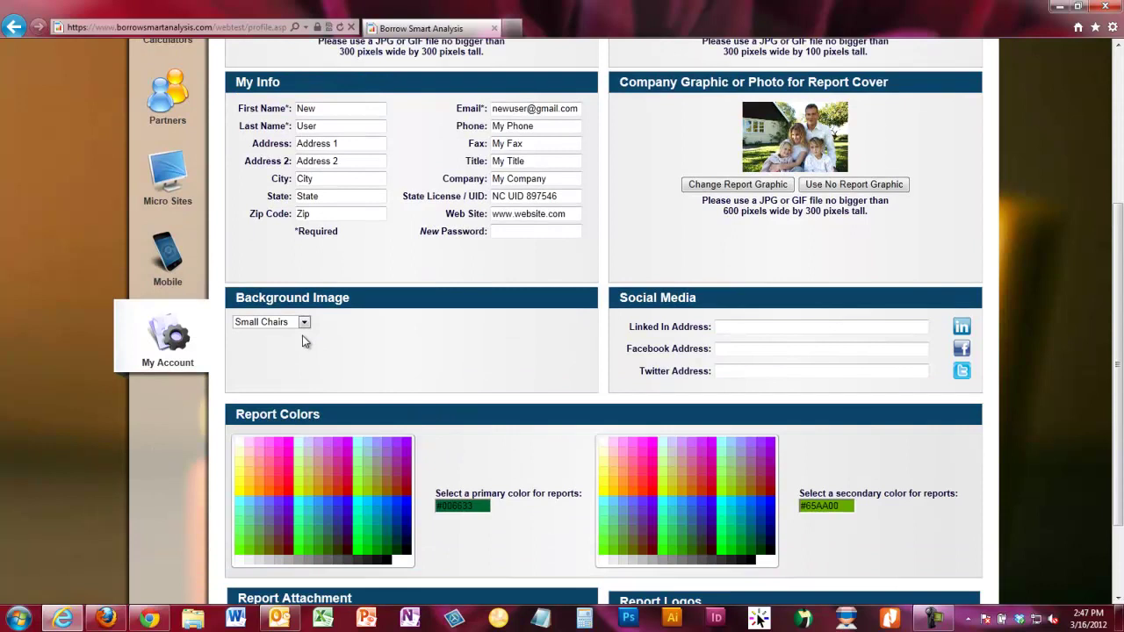
scroll(816, 360, down, 2)
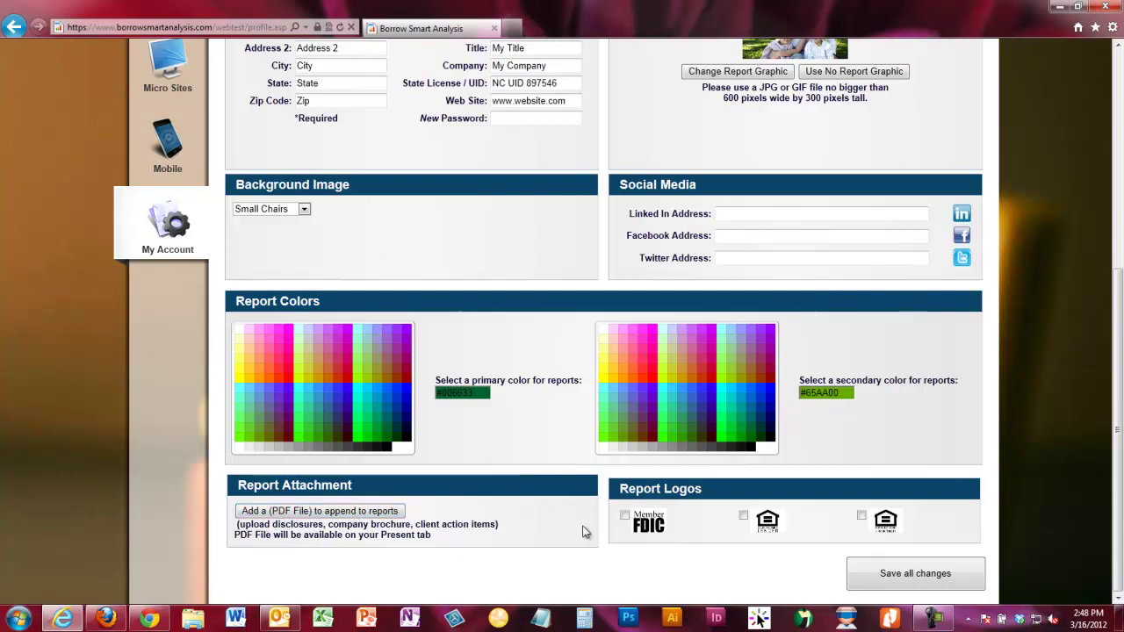
Toggle the FDIC and Equal Housing report logo checkboxes, then save the branding changes.
click(624, 516)
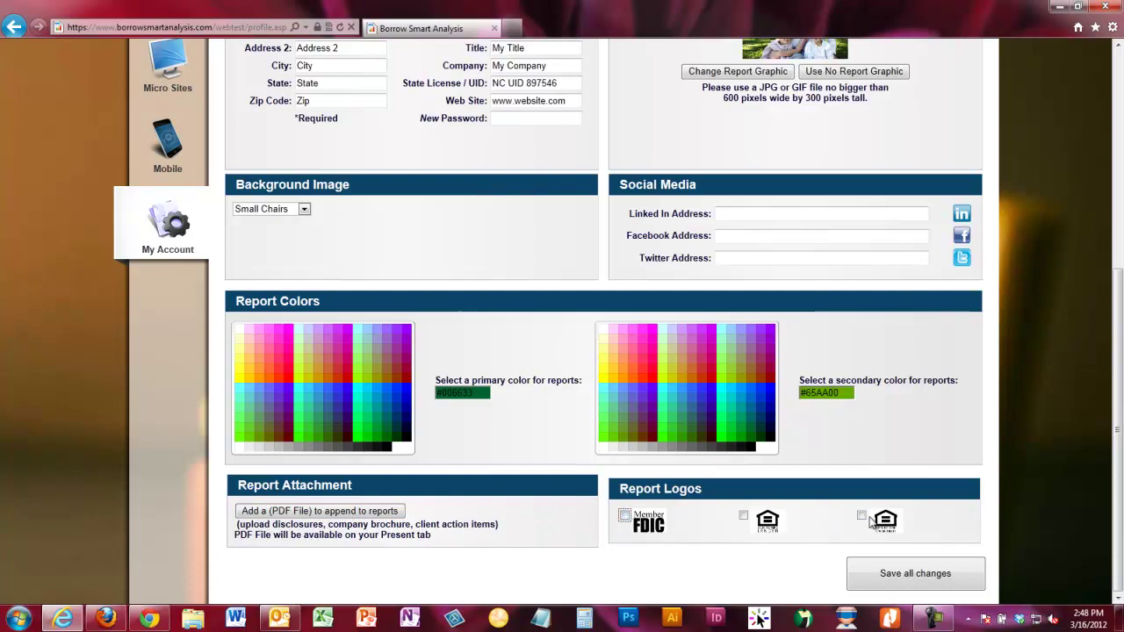
click(743, 517)
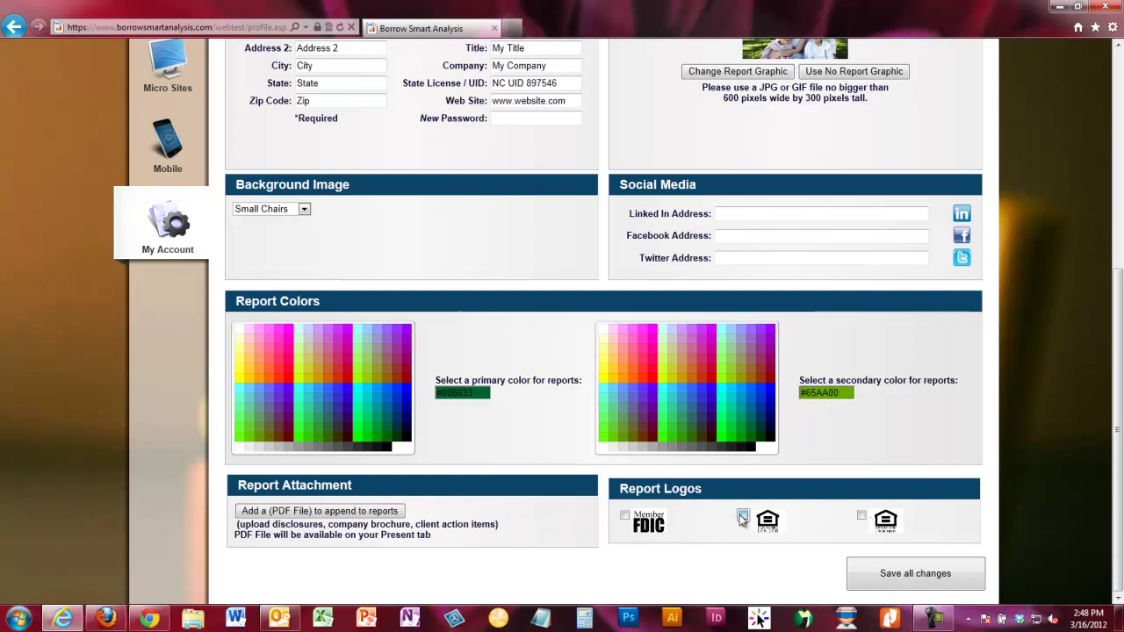
click(863, 519)
click(864, 518)
click(743, 518)
mouse_move(1121, 439)
mouse_down()
mouse_move(1121, 220)
mouse_move(1121, 439)
mouse_up()
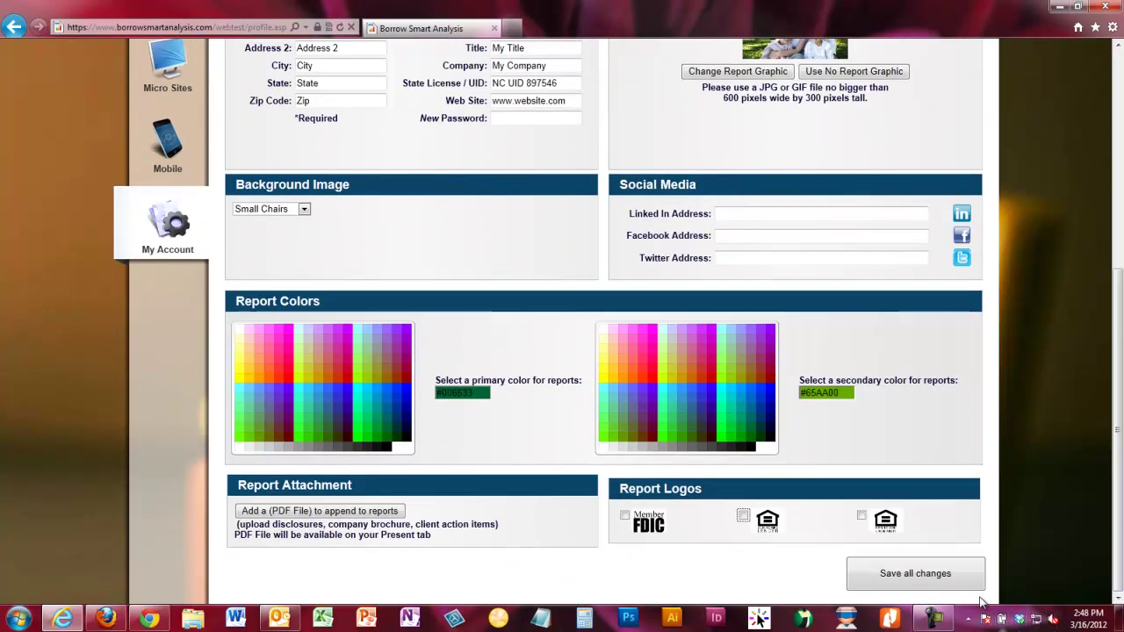
click(952, 570)
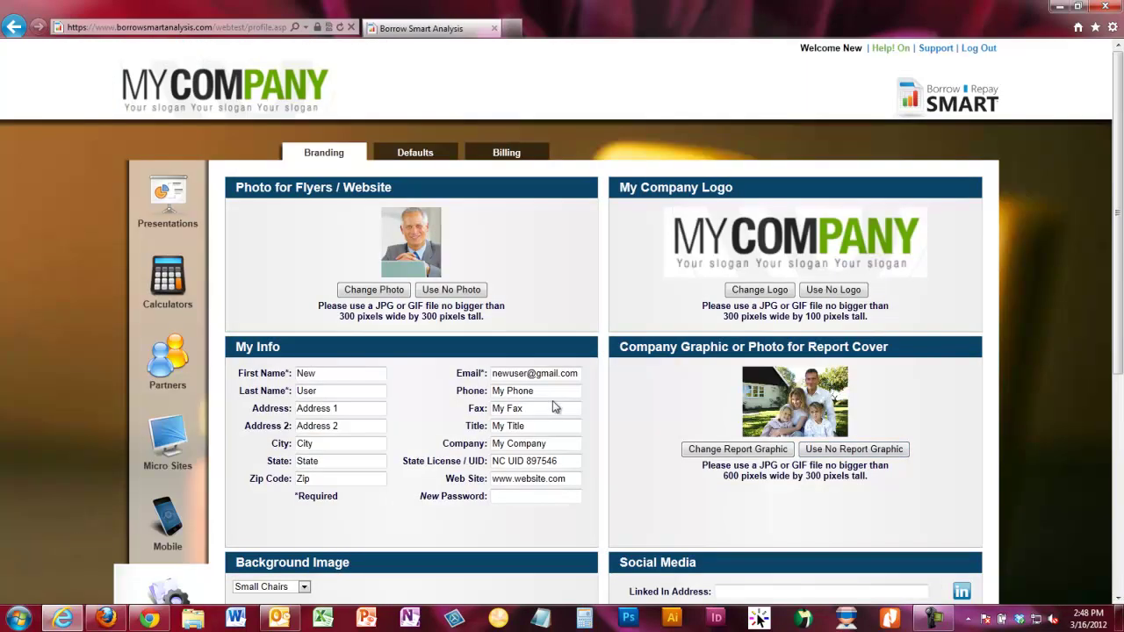
Save a dark grey #333333 primary report colour and go to the Defaults page.
scroll(552, 401, down, 5)
click(361, 450)
scroll(580, 475, down, 3)
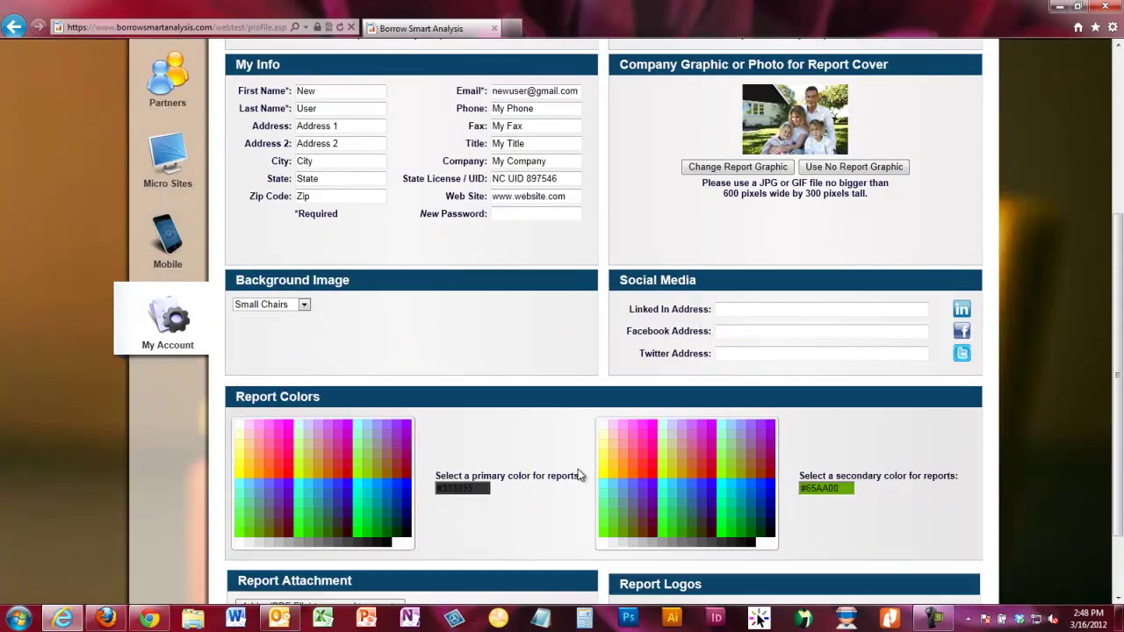
scroll(580, 475, down, 2)
click(369, 446)
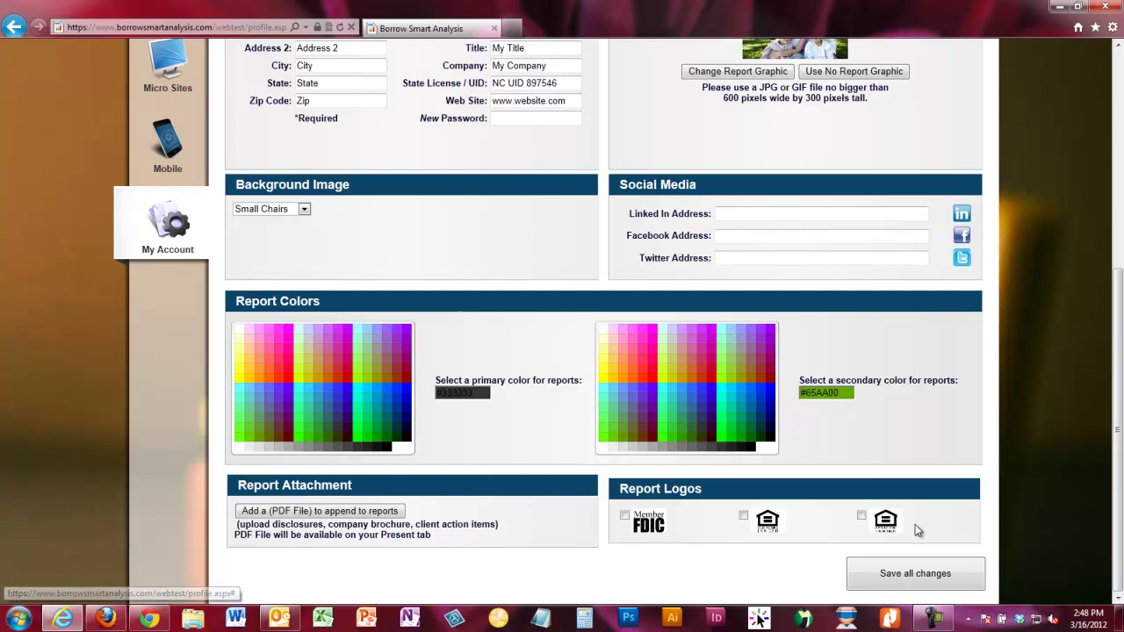
click(936, 576)
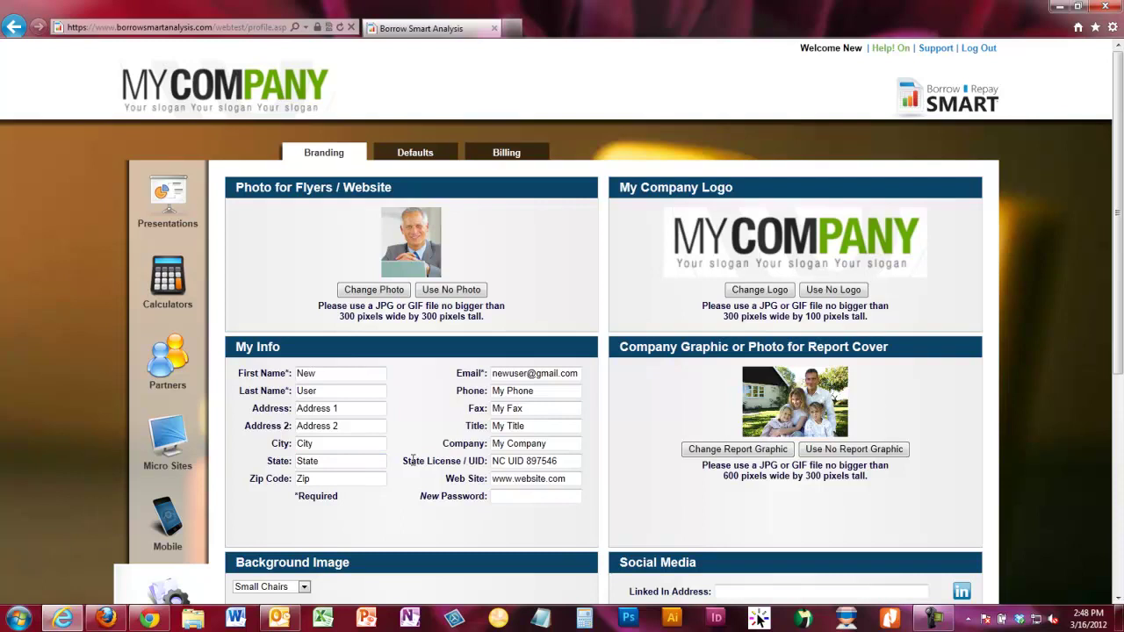
click(421, 154)
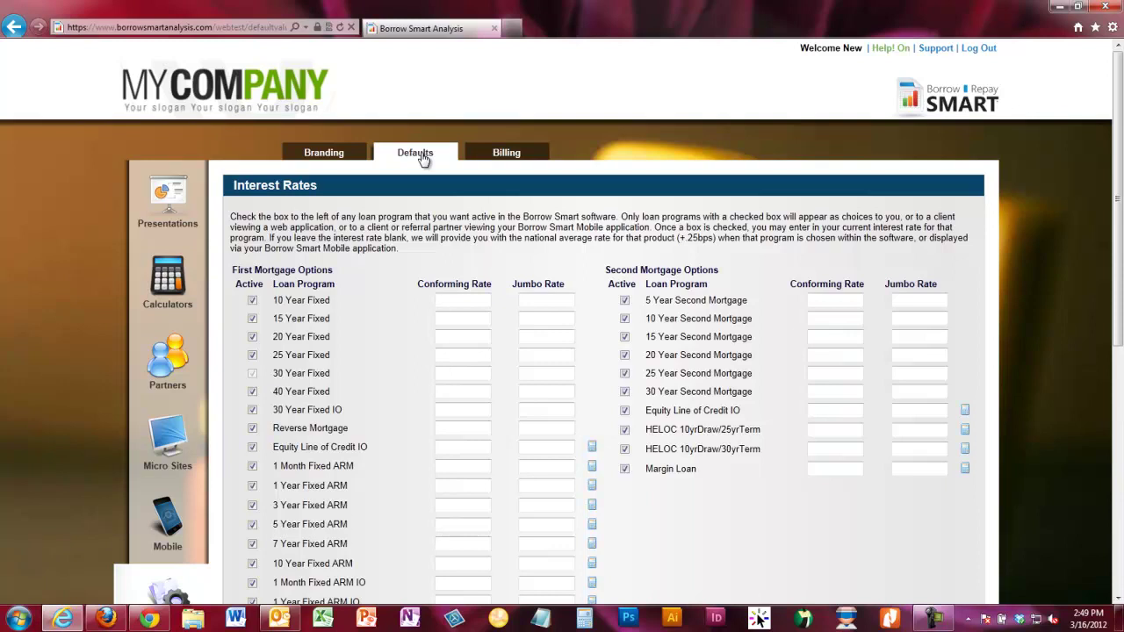
scroll(405, 451, down, 1)
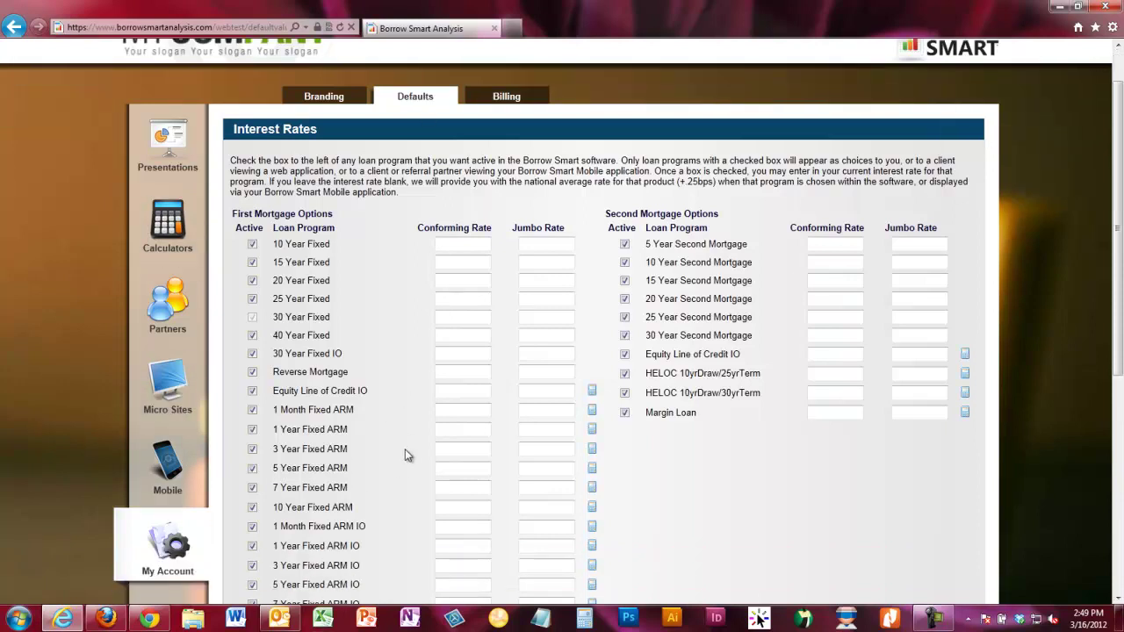
click(454, 448)
scroll(455, 445, down, 1)
scroll(456, 448, down, 1)
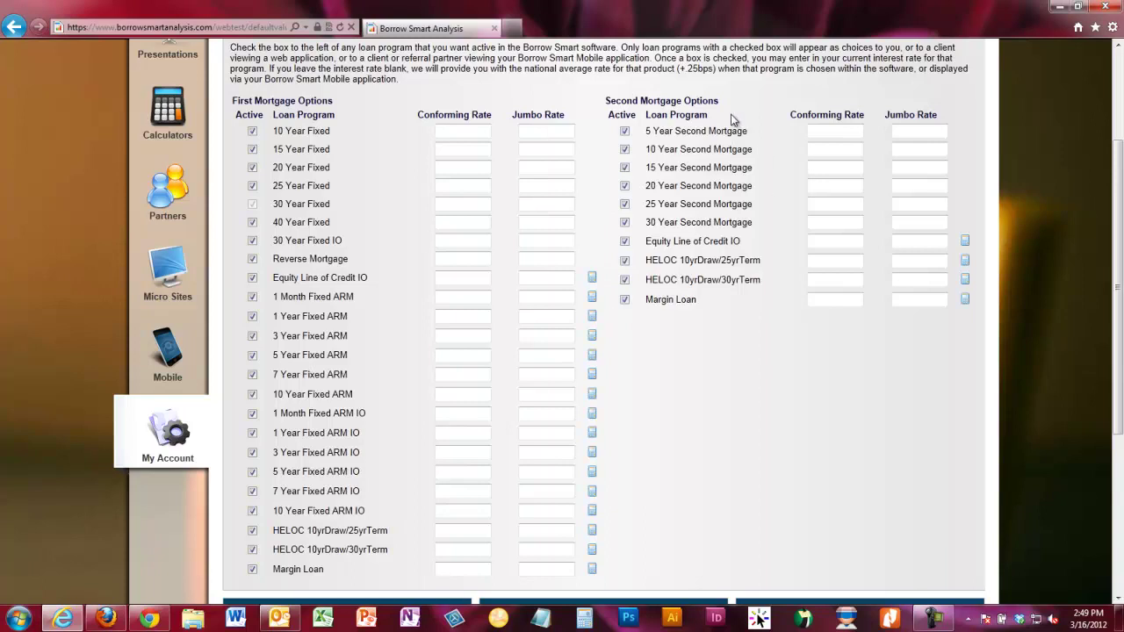
Deactivate 5/10 Year Second Mortgages, 40 Year Fixed, 30 Year Fixed IO, Reverse Mortgage, 1-Month/1-Year ARMs.
click(625, 132)
click(625, 150)
click(252, 223)
click(253, 242)
click(252, 260)
click(252, 297)
click(252, 317)
Deactivate the 1-Month through 10-Year Fixed ARM IO programs and the Margin Loan.
click(252, 414)
click(252, 433)
click(252, 453)
click(253, 471)
click(252, 491)
click(252, 511)
click(252, 569)
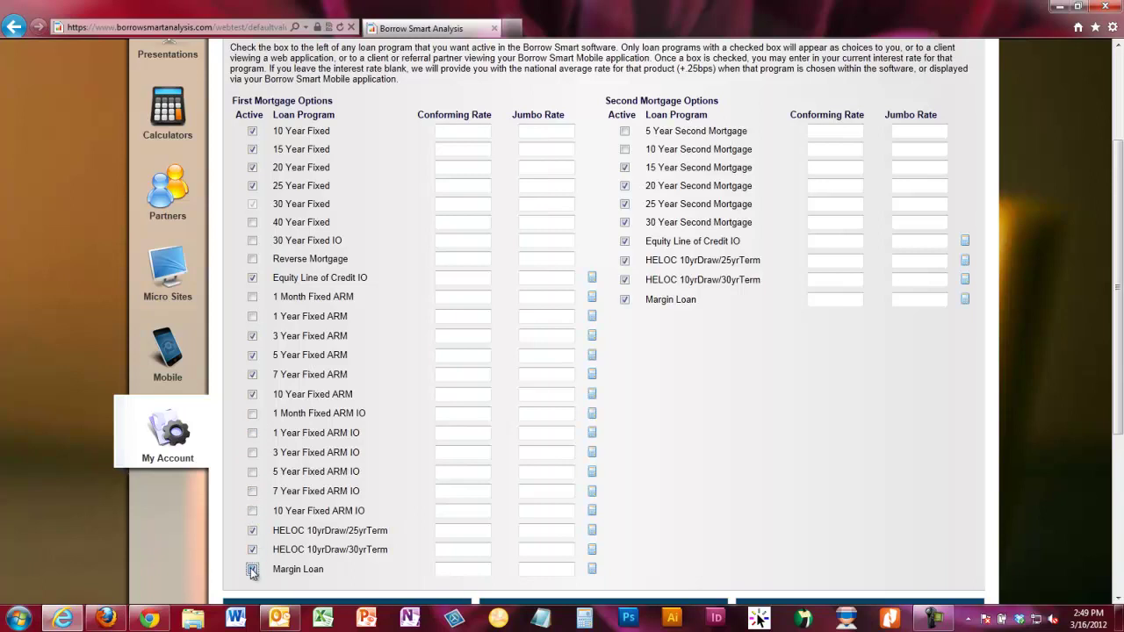
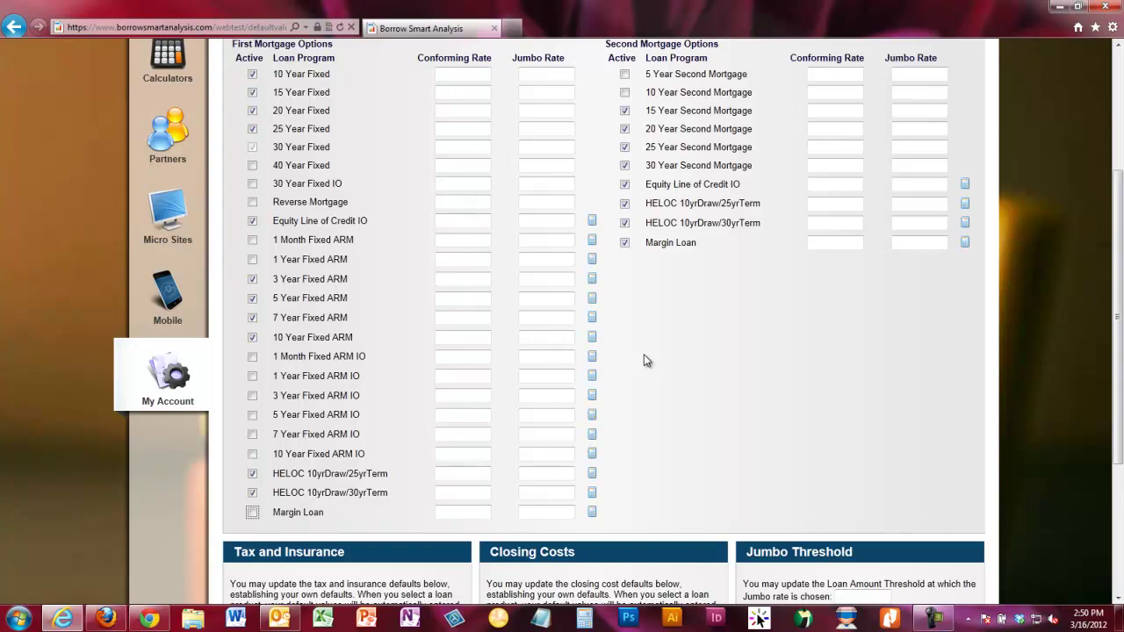
Open the ARM Detail dialog for the 7 Year Fixed ARM program.
scroll(646, 361, up, 1)
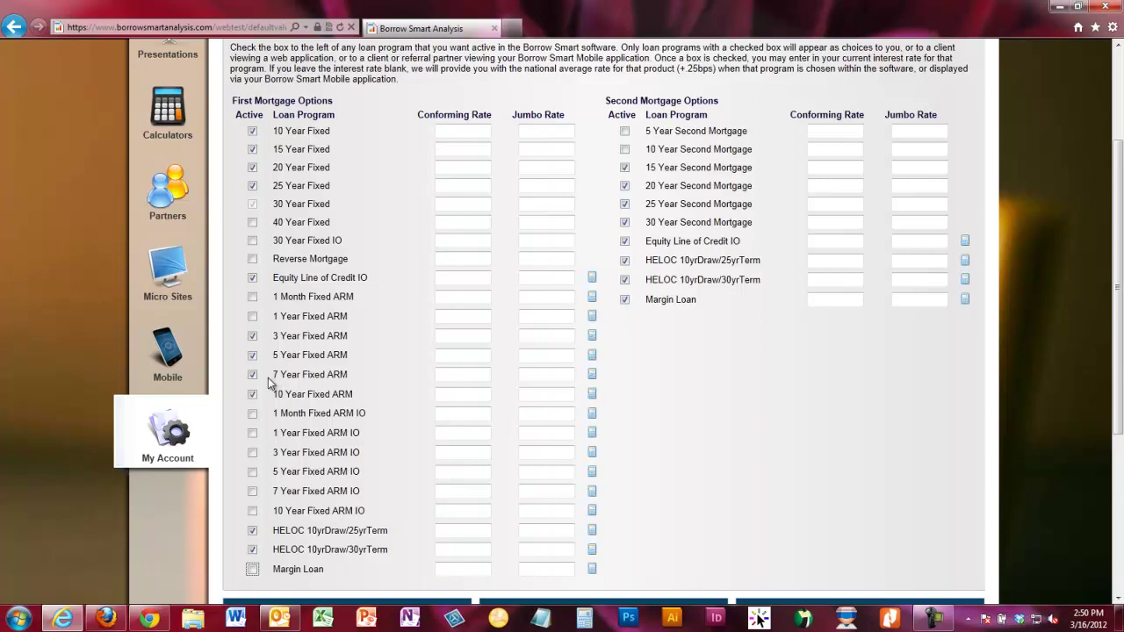
click(593, 376)
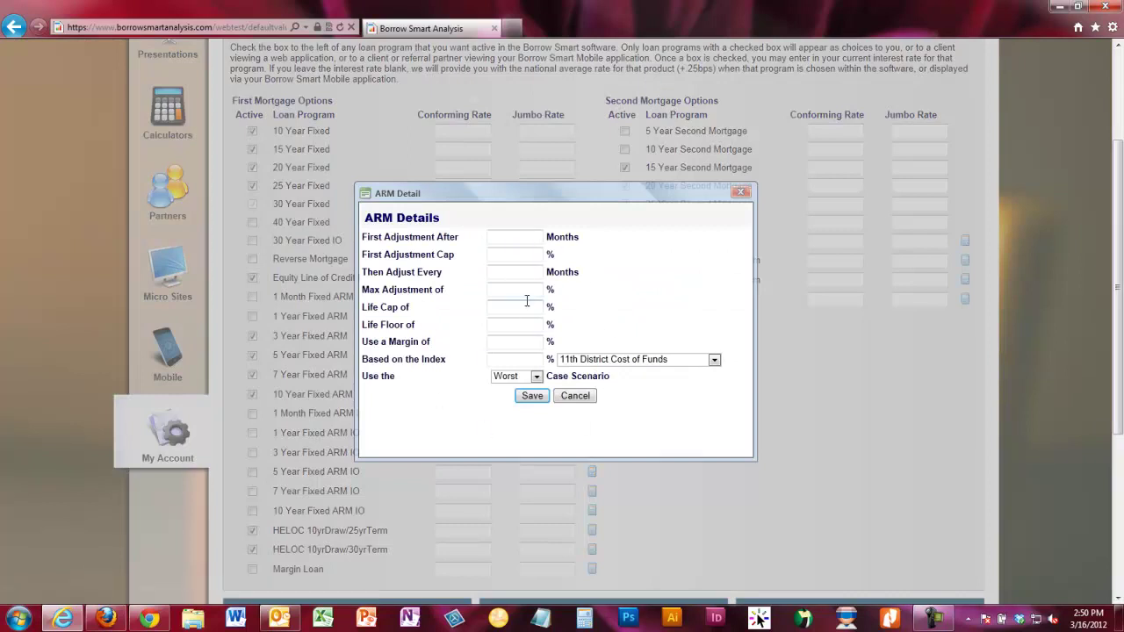
Enter an 84-month first adjustment, 2% caps, 12% life cap, 4% floor and 2.5% margin.
click(537, 235)
text(84)
click(533, 253)
click(533, 273)
text(12)
key(Tab)
text(2)
key(Tab)
text(12)
click(534, 328)
text(4)
key(Tab)
text(2.5)
Choose the 6 Month LIBOR index, keep Worst case, and save the ARM details.
click(531, 360)
text(.57)
key(BackSpace)
click(583, 364)
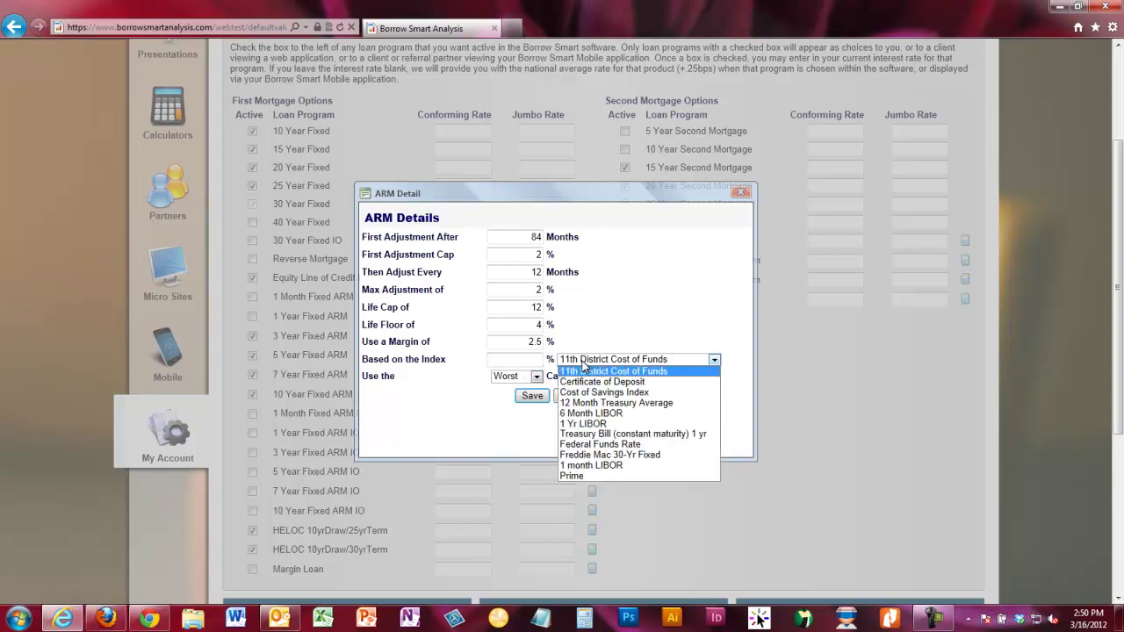
click(586, 413)
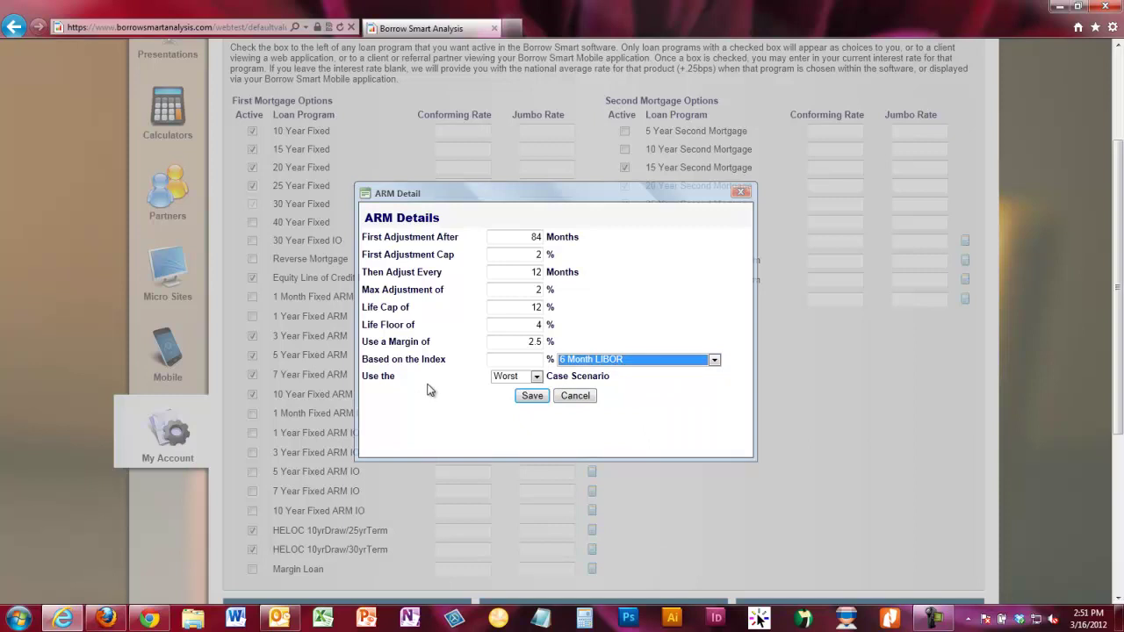
click(537, 377)
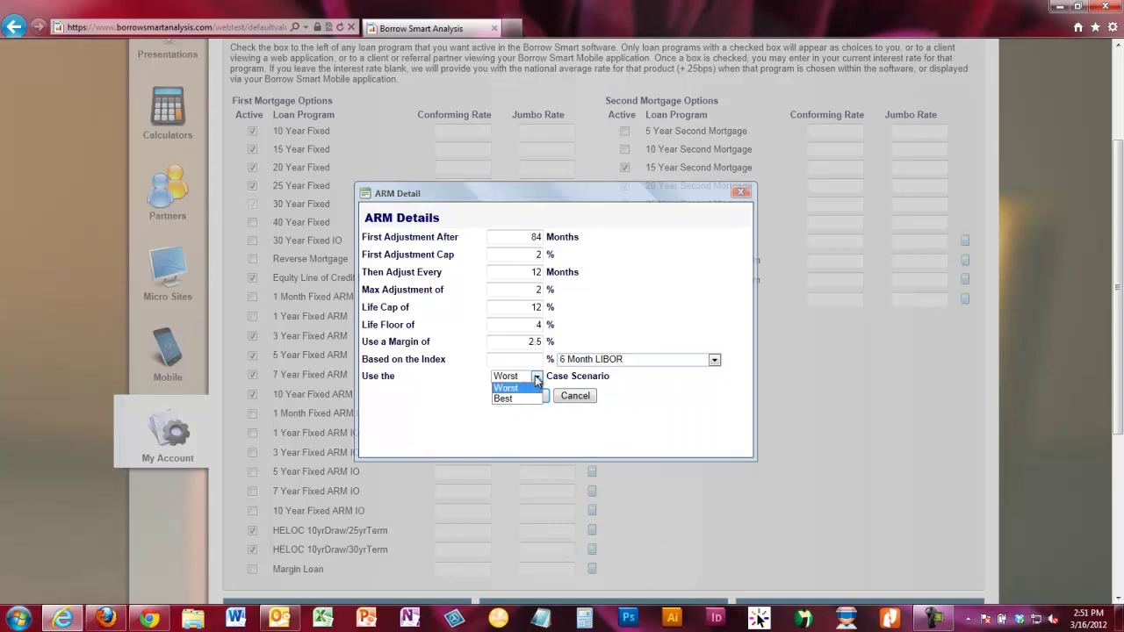
click(536, 378)
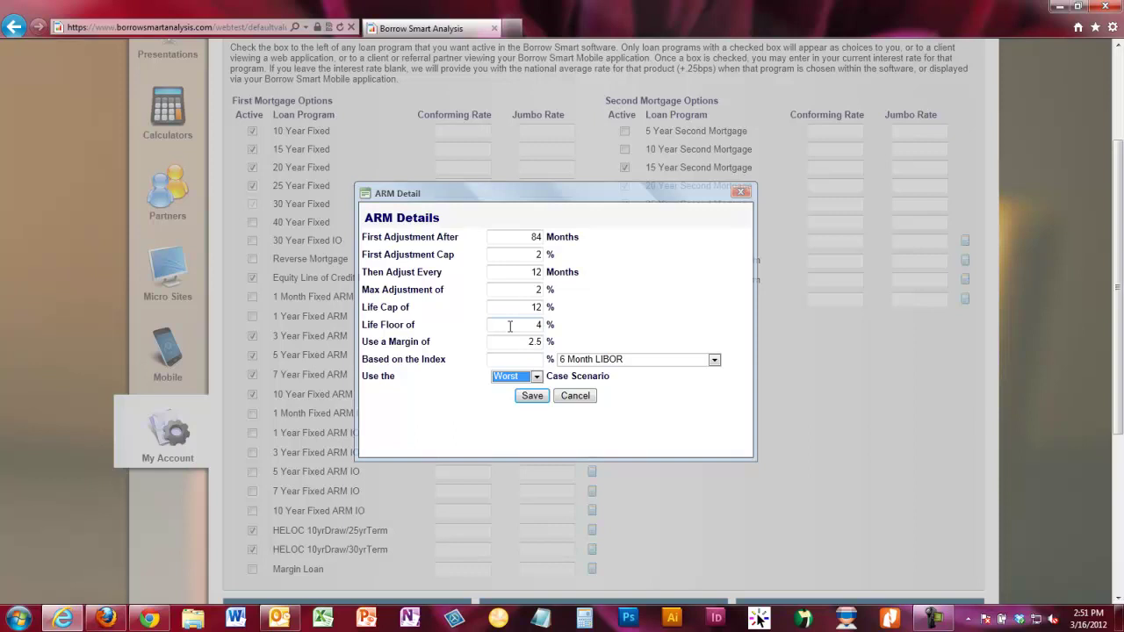
click(533, 396)
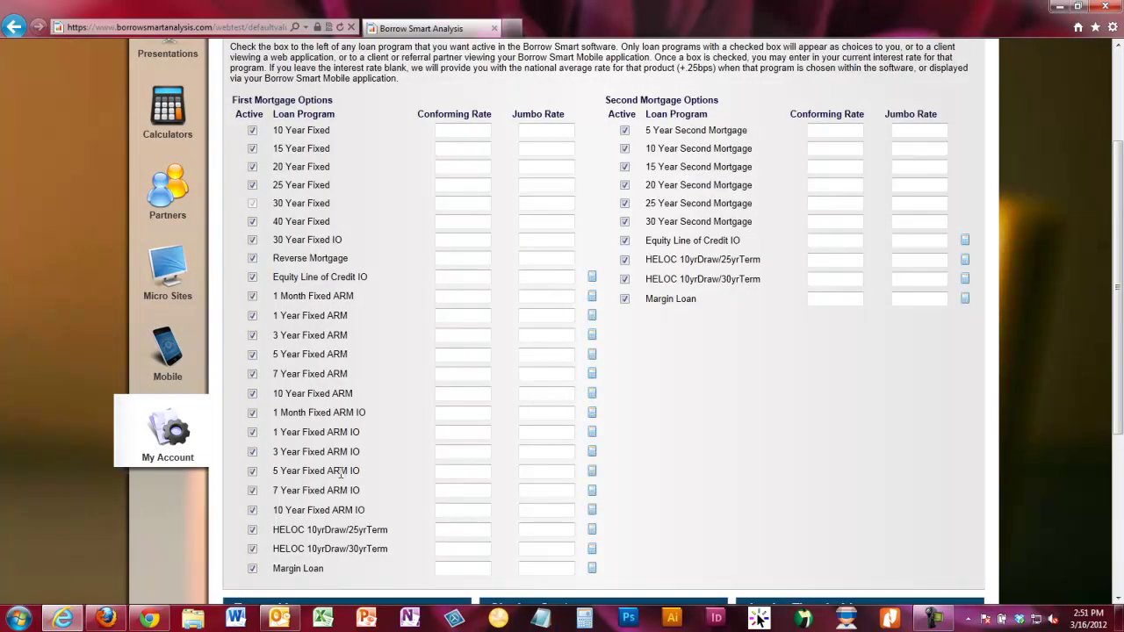
Deactivate the 5 and 10 Year Second Mortgage and first-mortgage Margin Loan programs.
scroll(642, 451, down, 1)
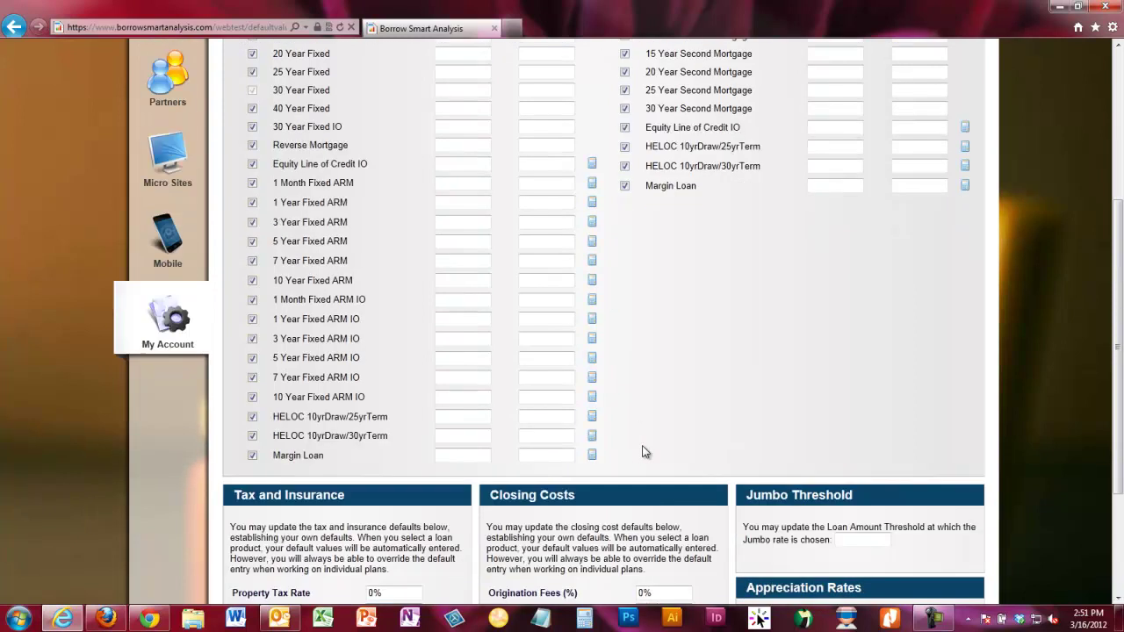
scroll(527, 443, up, 2)
scroll(352, 471, down, 3)
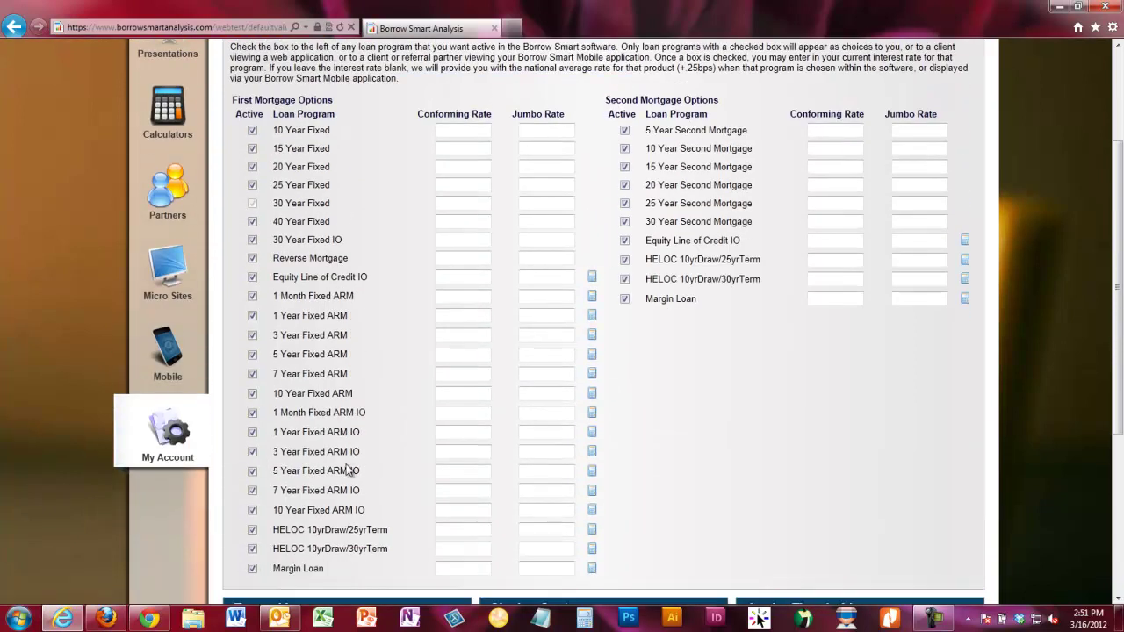
scroll(346, 463, down, 1)
scroll(338, 395, up, 3)
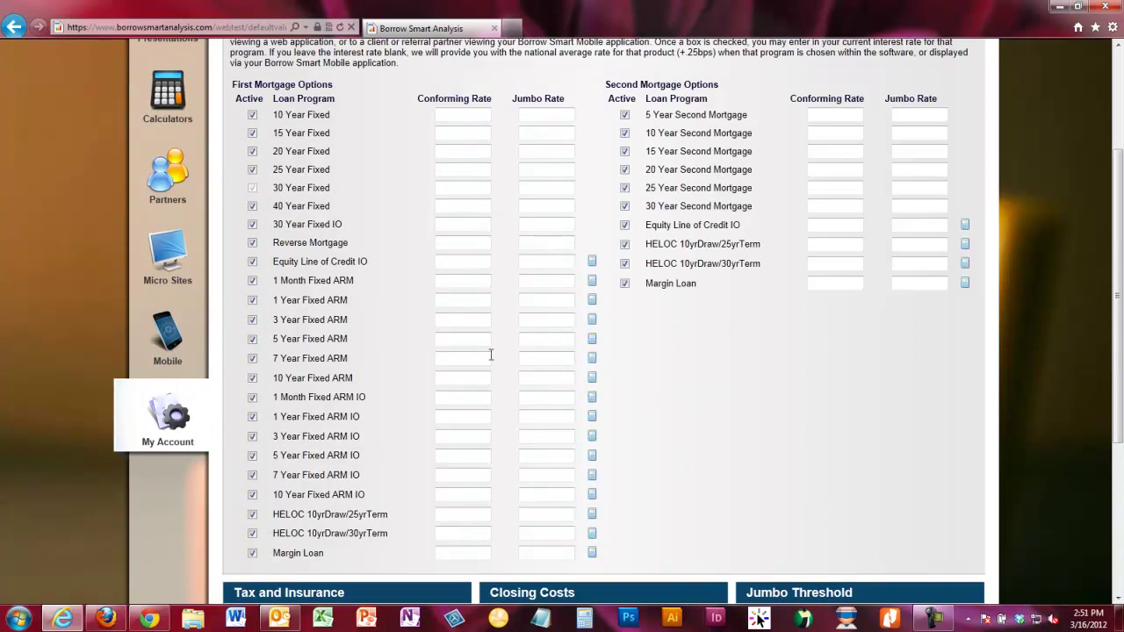
click(625, 115)
click(625, 133)
click(253, 553)
Deactivate 40 Year Fixed, 30 Year Fixed IO, 1-month and 1-year ARMs and all ARM IOs, then save.
click(252, 224)
click(252, 205)
click(252, 281)
click(252, 300)
click(253, 397)
click(252, 417)
click(252, 436)
click(252, 456)
click(252, 475)
click(252, 494)
scroll(818, 396, down, 3)
click(866, 575)
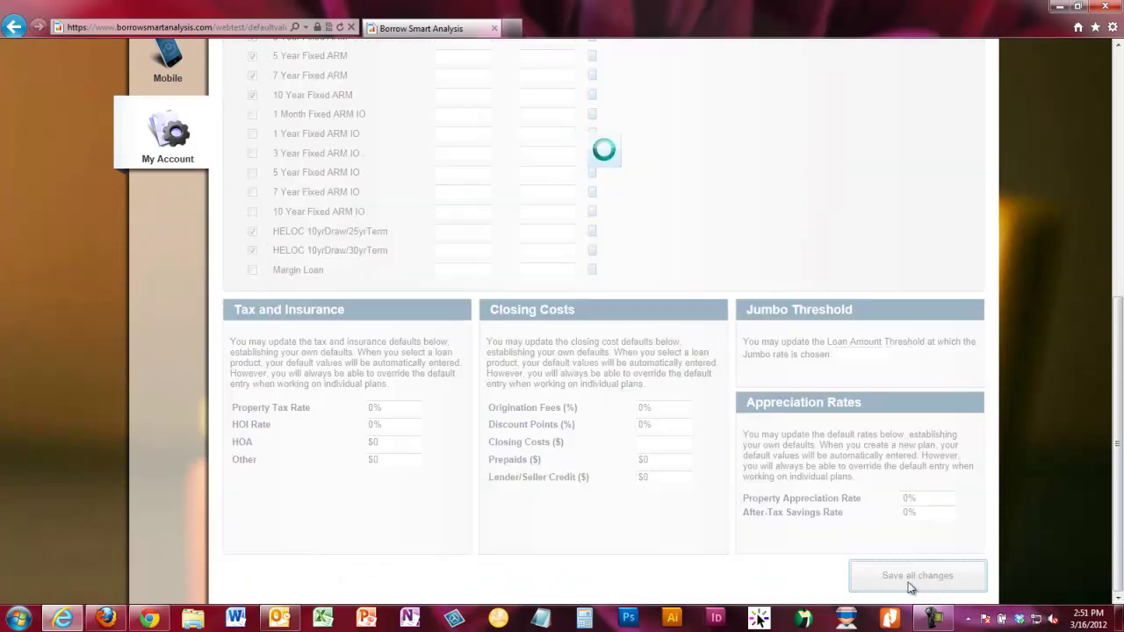
scroll(866, 363, up, 3)
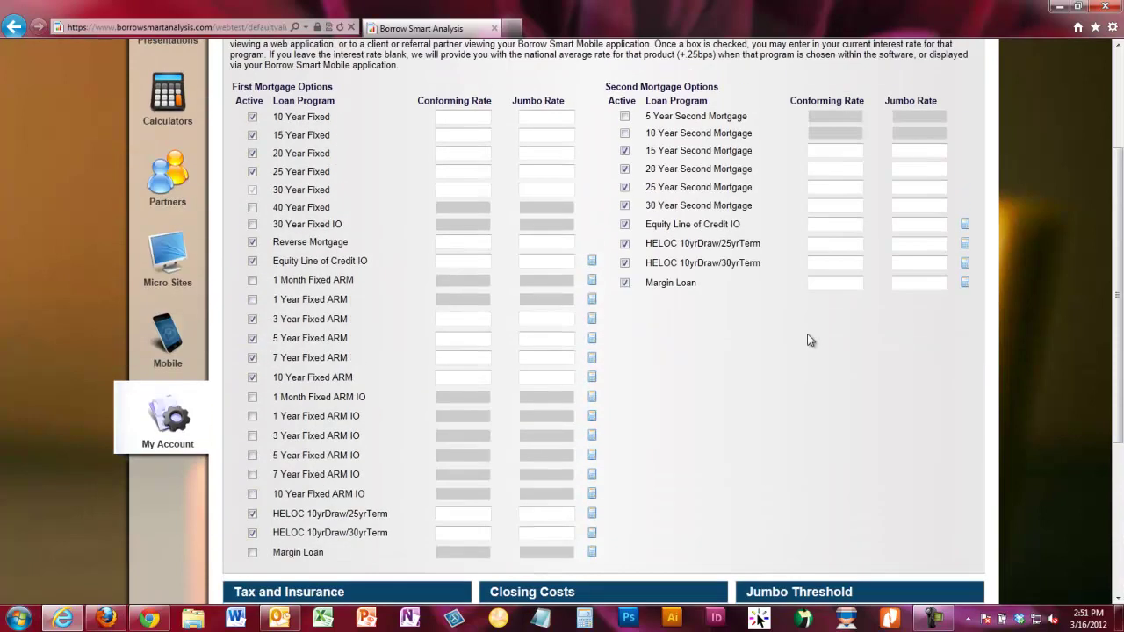
click(592, 357)
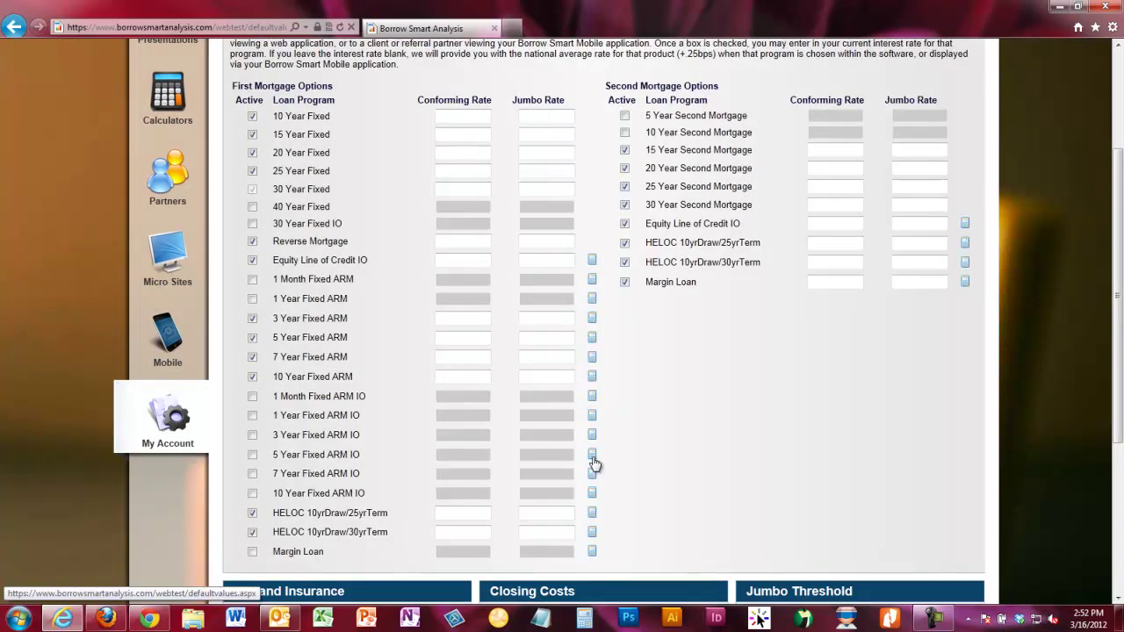
click(592, 377)
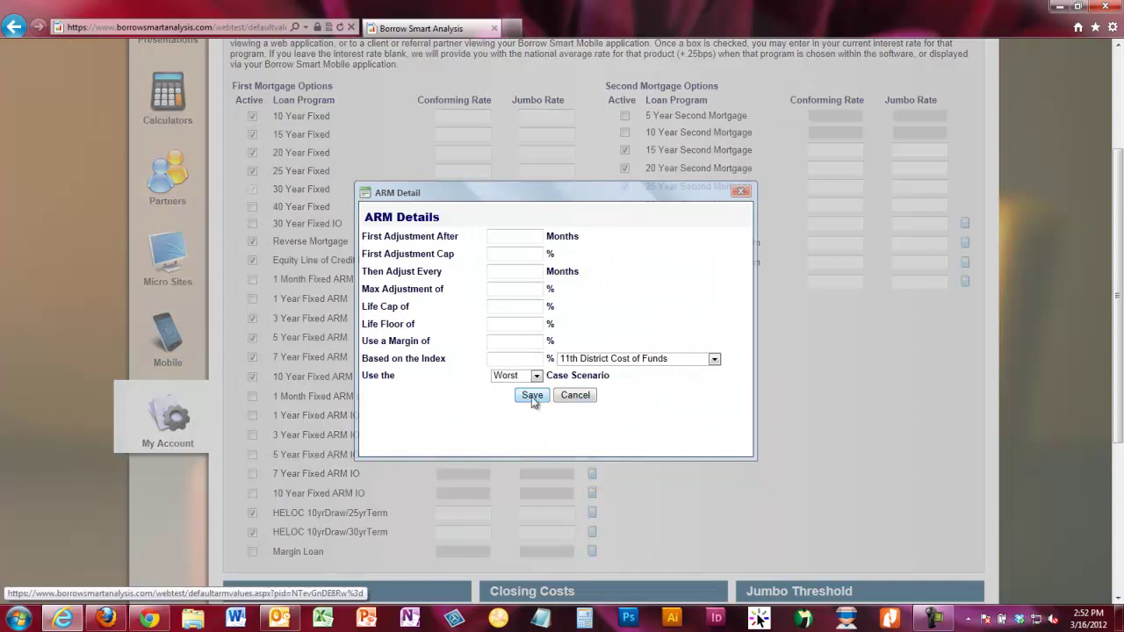
click(742, 191)
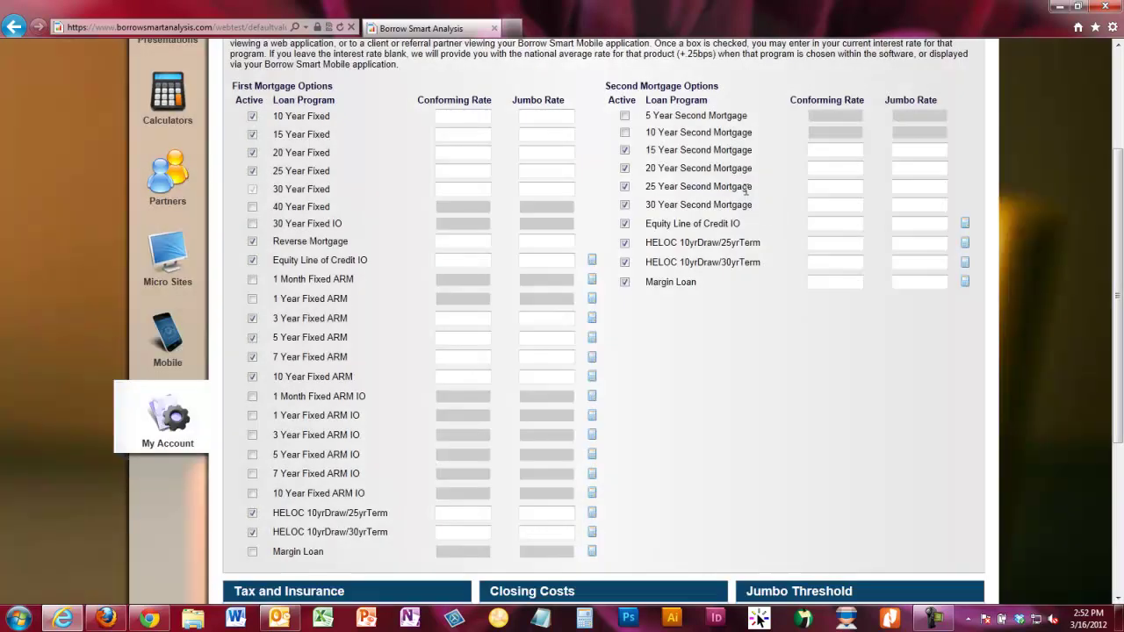
scroll(790, 175, up, 3)
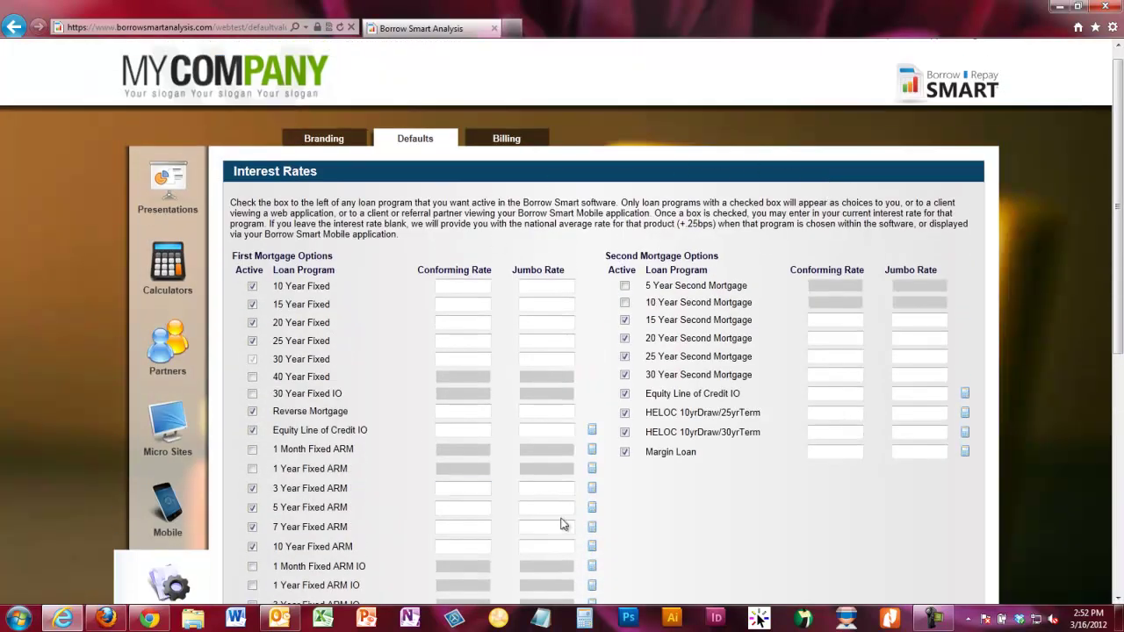
scroll(527, 440, down, 1)
Leave the 10, 15, 20 and 40 Year Fixed rate fields blank.
click(467, 173)
click(557, 172)
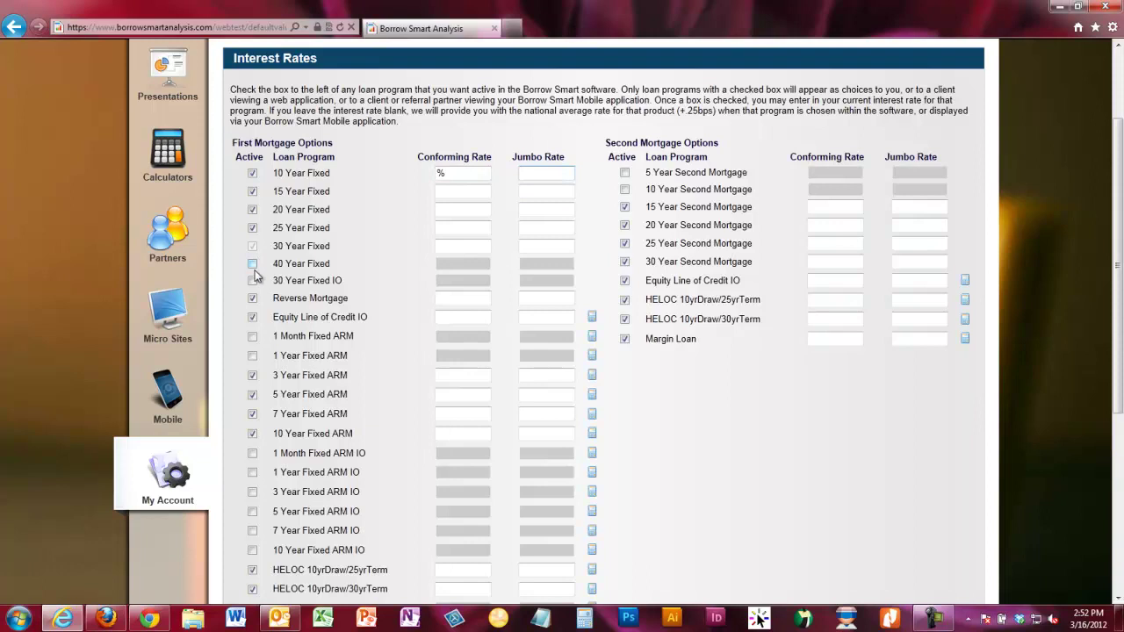
click(546, 264)
click(475, 191)
click(539, 191)
click(469, 209)
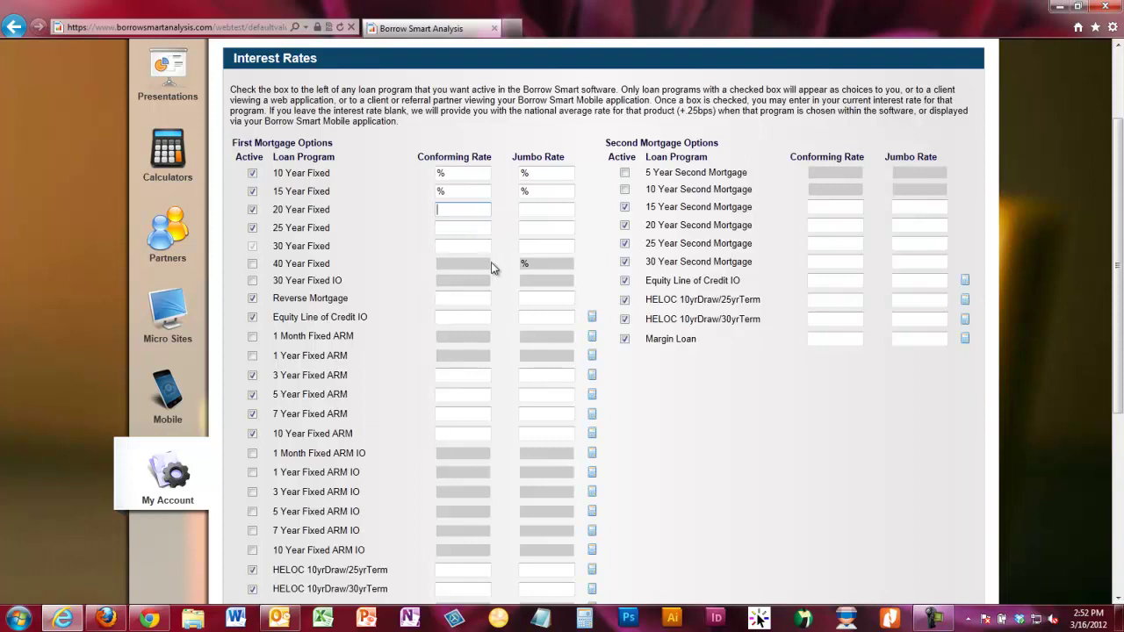
scroll(492, 263, down, 2)
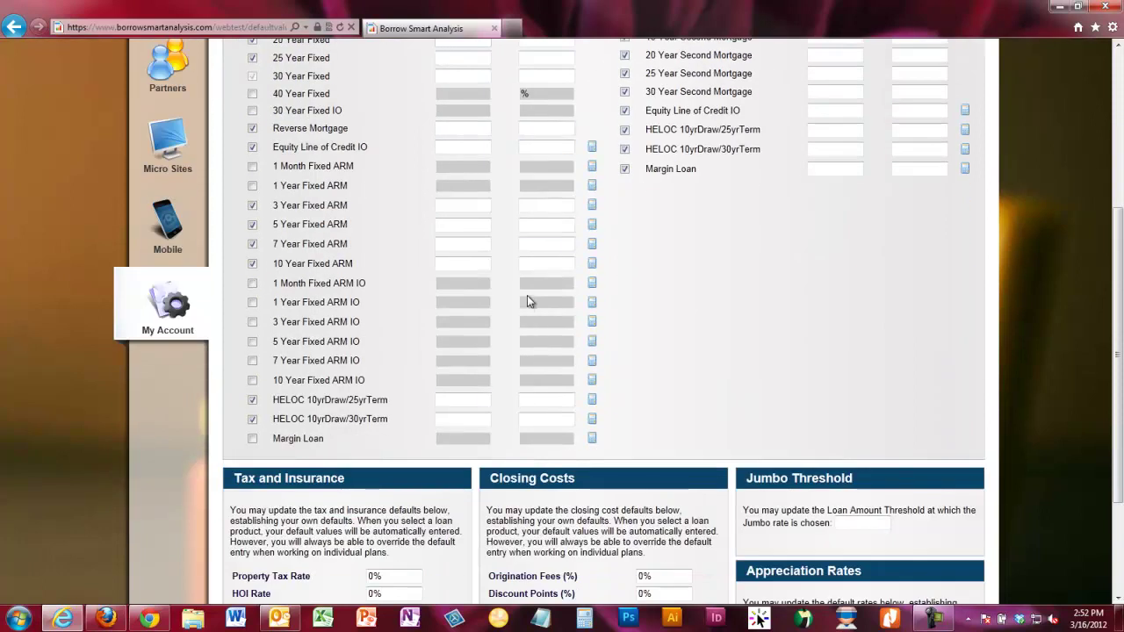
scroll(527, 303, up, 2)
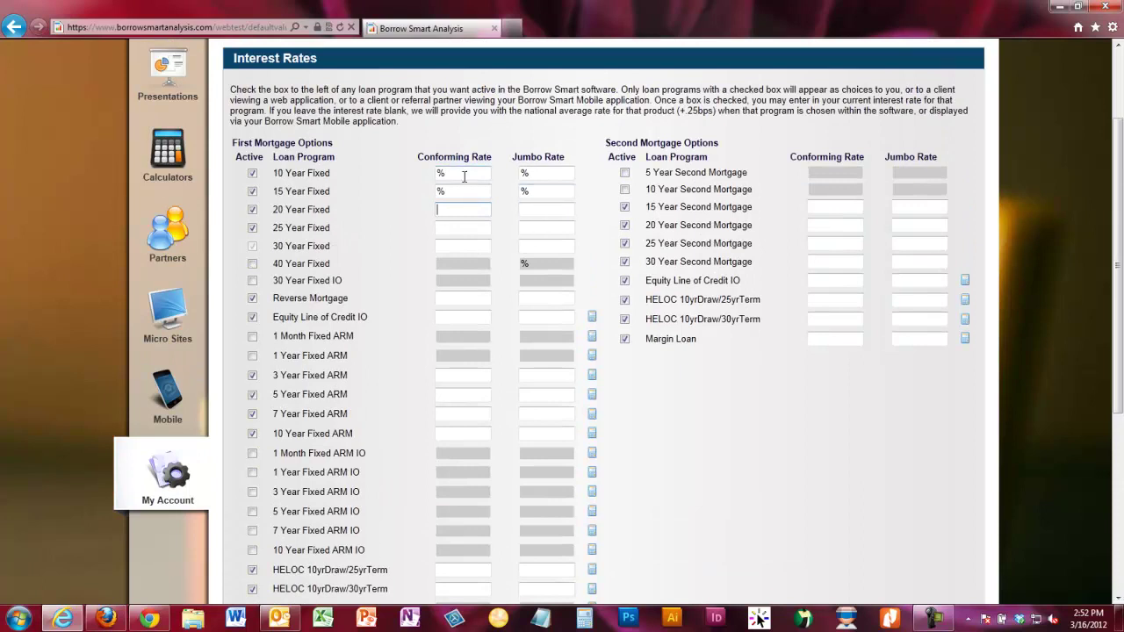
Remove the 4% entry so the 30 Year Fixed conforming rate is blank.
click(481, 249)
text(4)
key(Tab)
drag(466, 244, 420, 247)
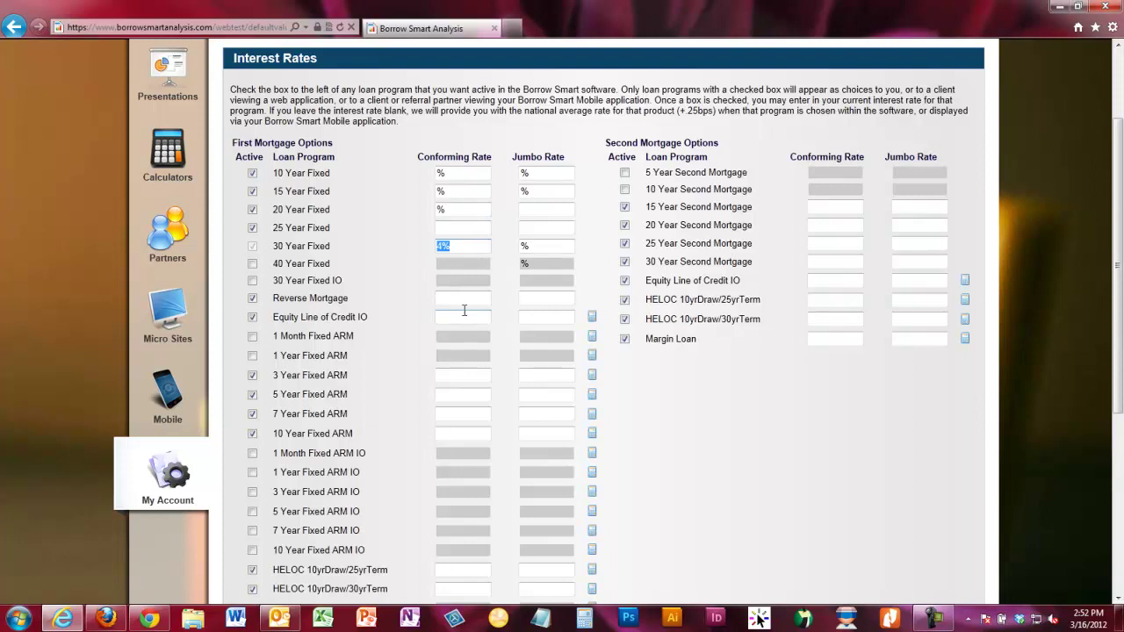
key(BackSpace)
key(Tab)
scroll(633, 316, down, 4)
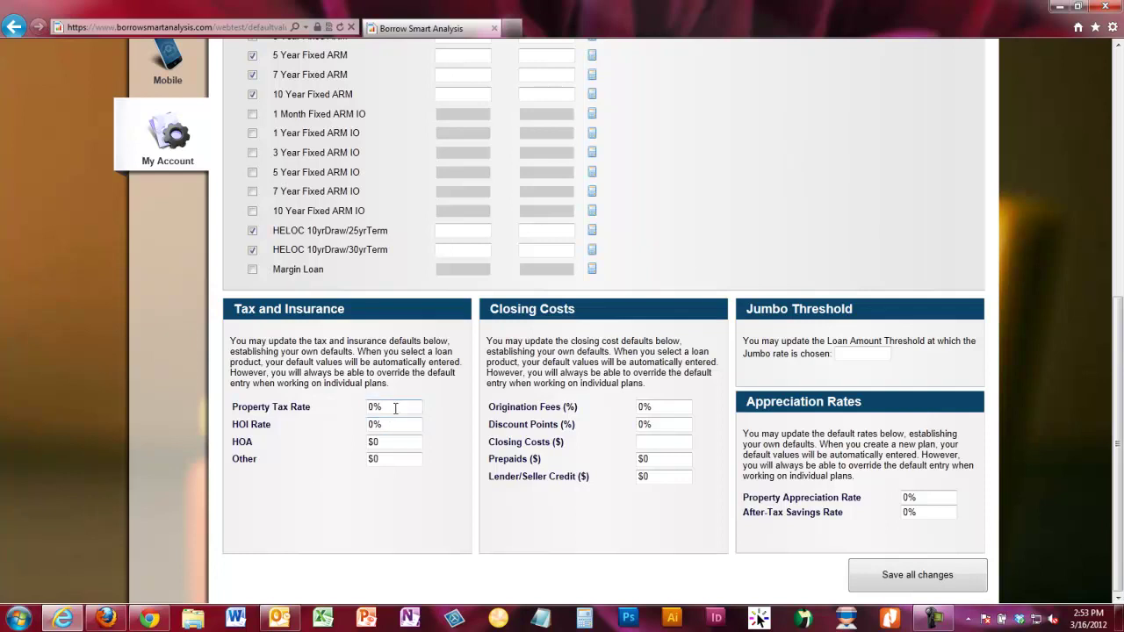
Set the Property Tax Rate to 1.25% and the HOI Rate to 0.30%.
drag(395, 409, 296, 414)
text(1.25)
key(Tab)
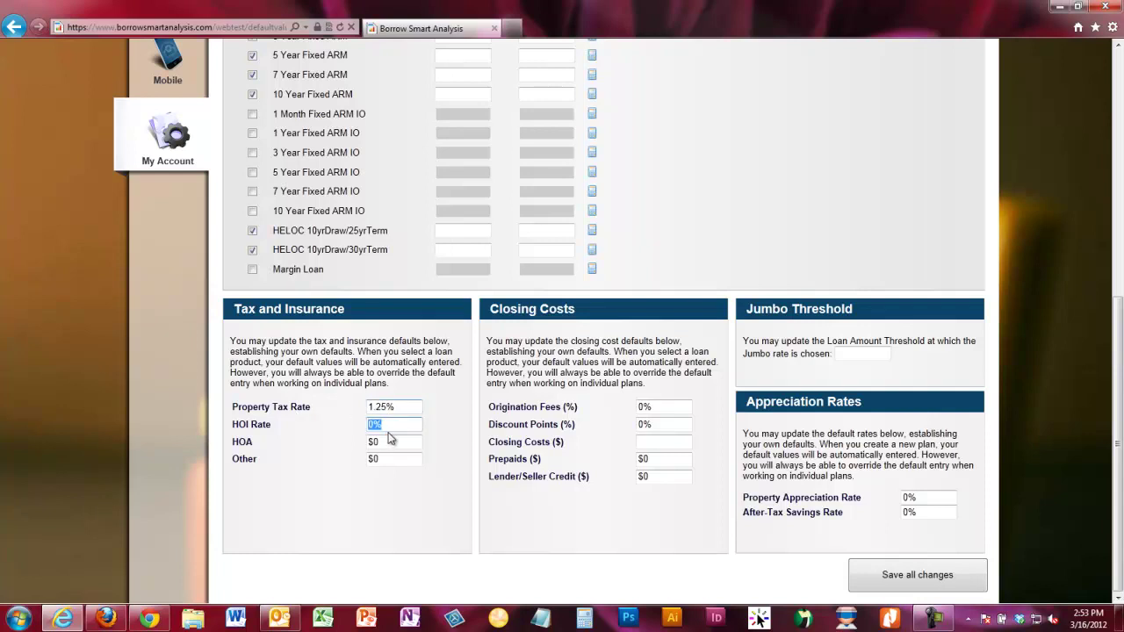
text(3)
key(Tab)
key(Tab)
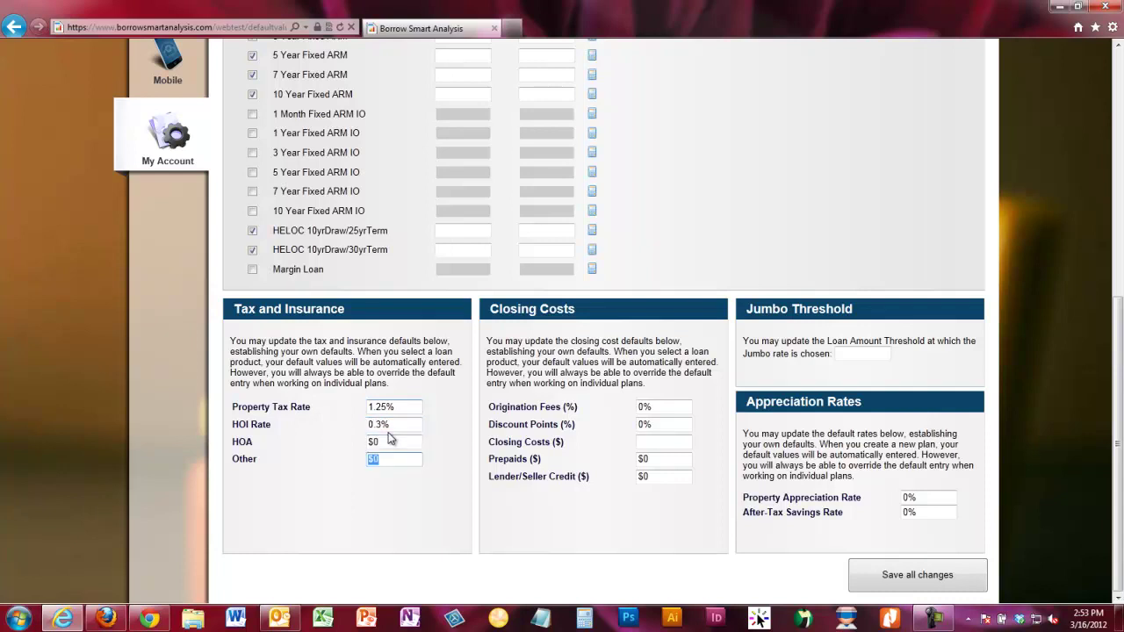
Leave Origination Fees blank and set Closing Costs to $2,500.
click(670, 407)
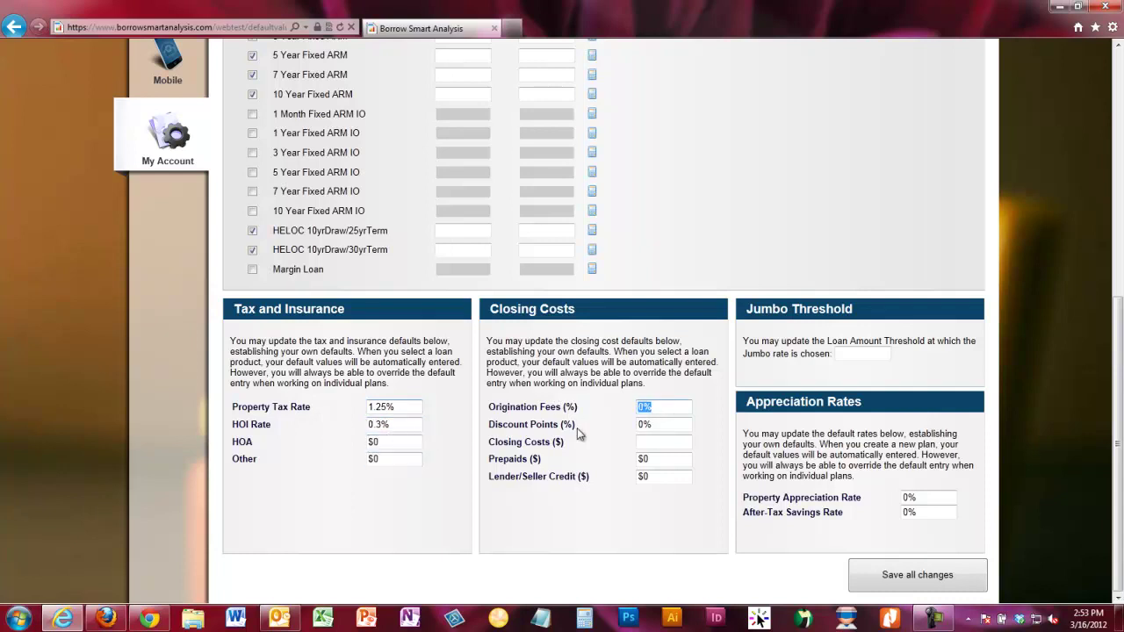
text(1)
key(Tab)
click(643, 409)
key(BackSpace)
click(663, 441)
text(2500)
click(660, 459)
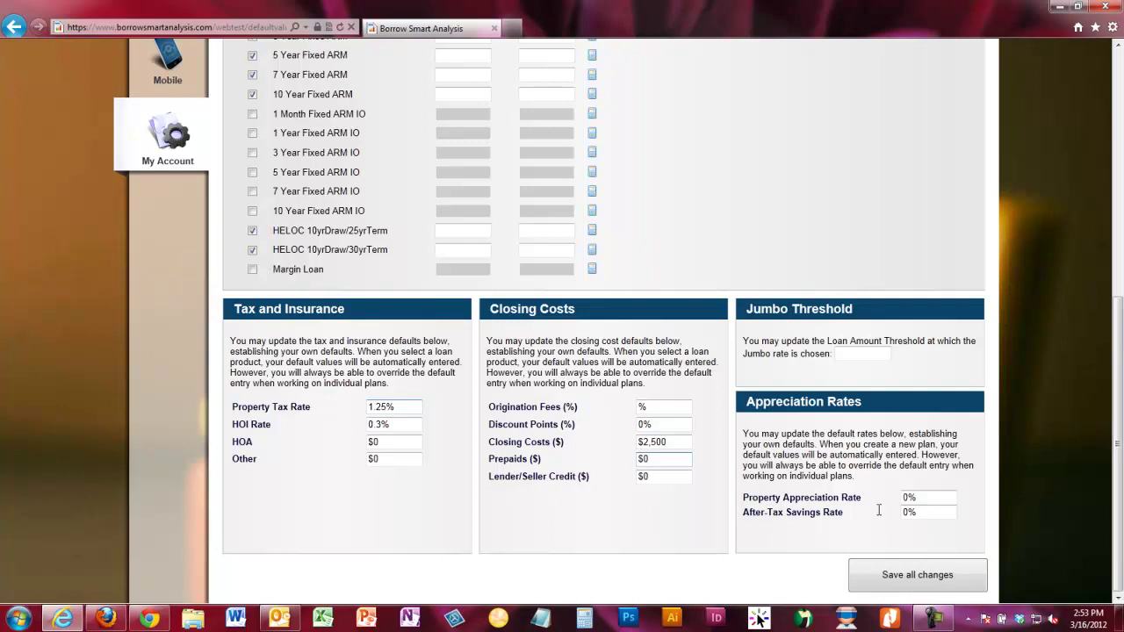
Set 2% property appreciation, 5% after-tax savings and a 477000 jumbo threshold, then save.
click(928, 497)
text(2)
click(918, 513)
text(5)
key(Tab)
click(874, 353)
text(47)
text(7000)
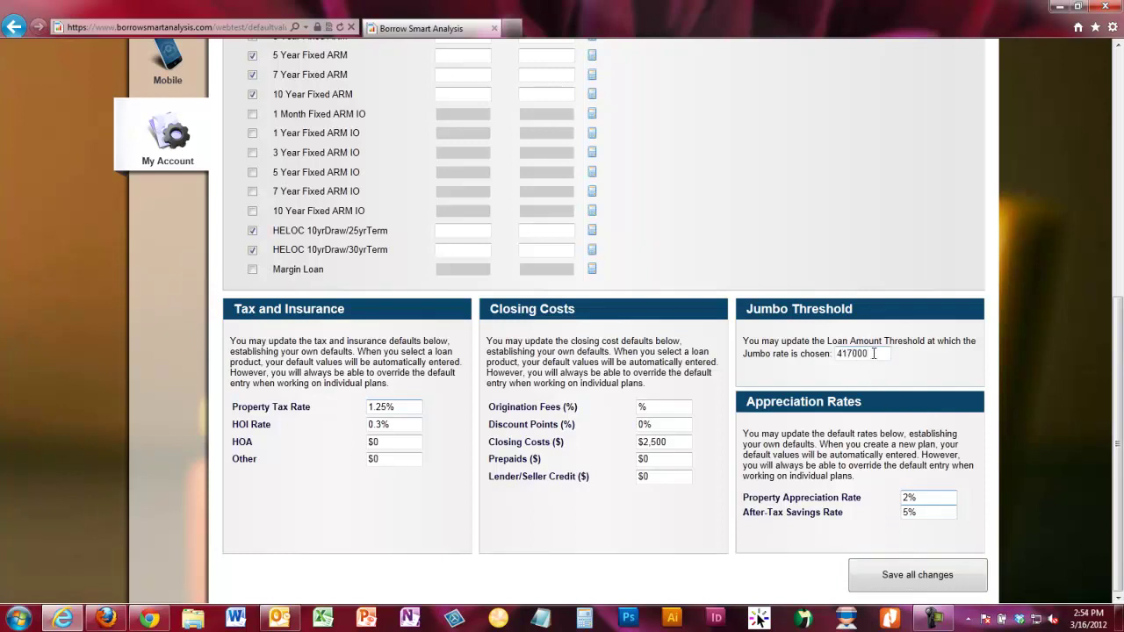
click(914, 575)
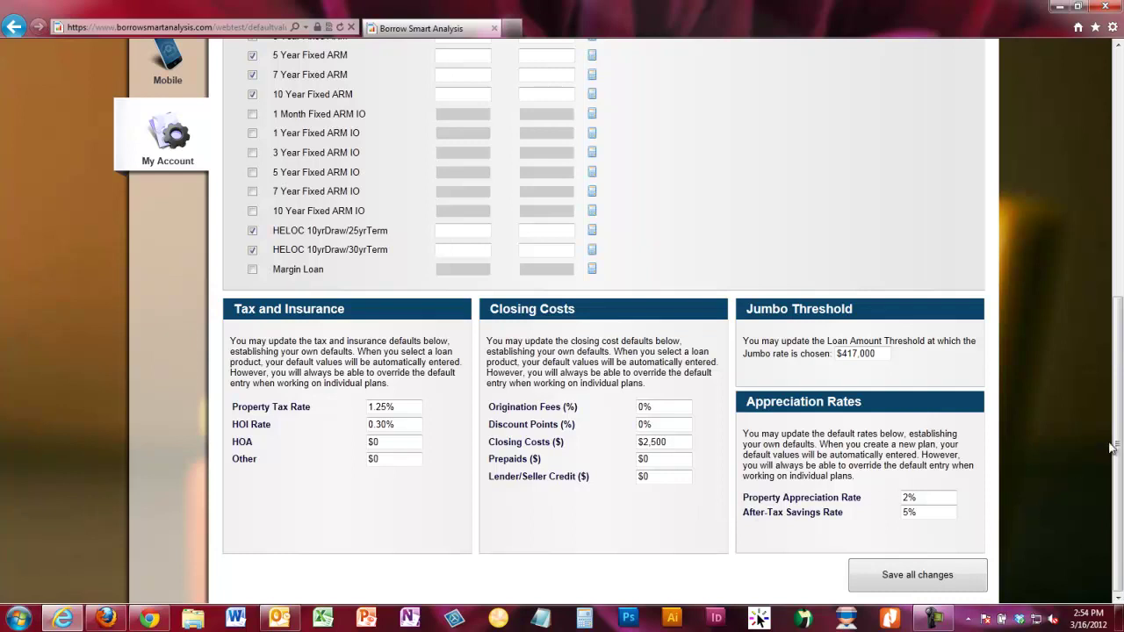
mouse_move(1117, 443)
mouse_down()
mouse_move(1119, 233)
mouse_move(1119, 443)
mouse_up()
scroll(1075, 392, up, 5)
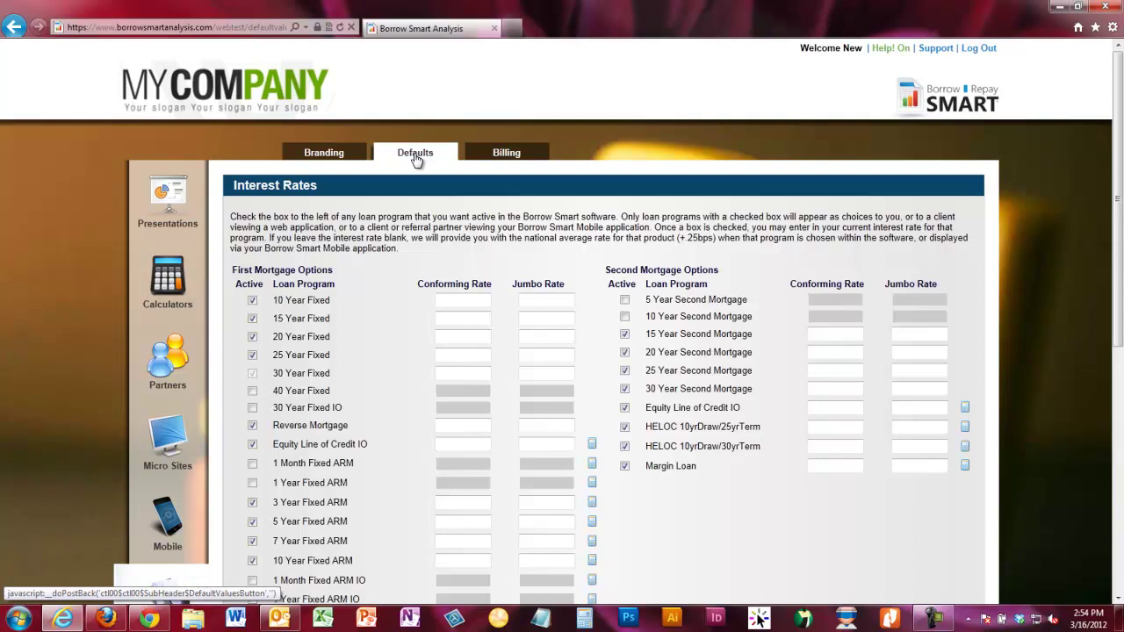
click(513, 154)
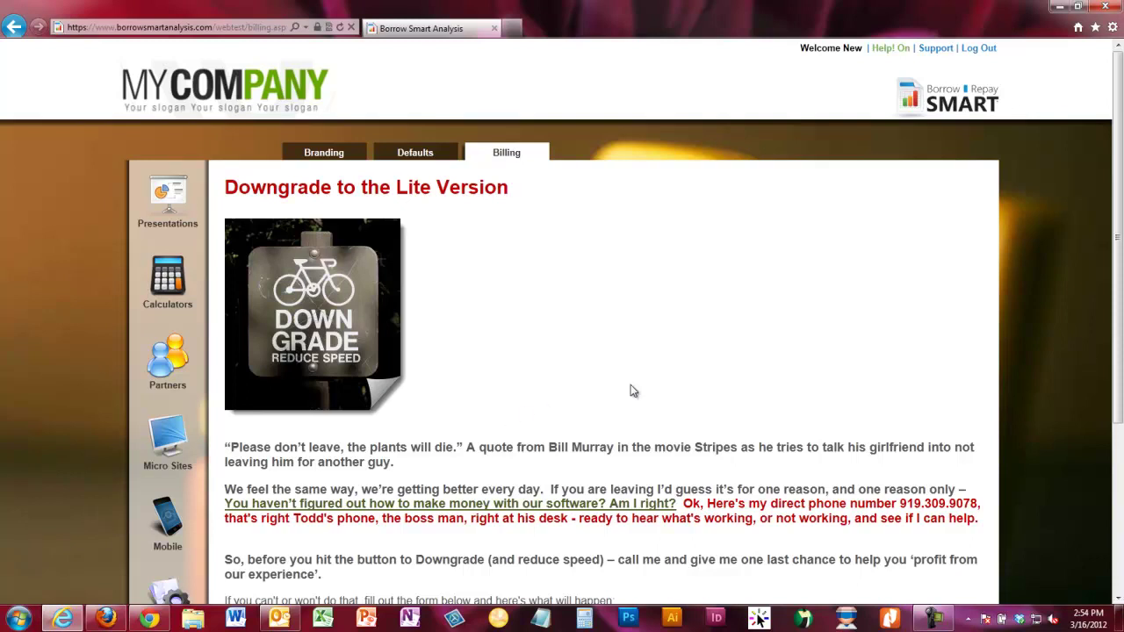
Review the Downgrade to the Lite Version page, then return to Defaults.
scroll(577, 418, down, 3)
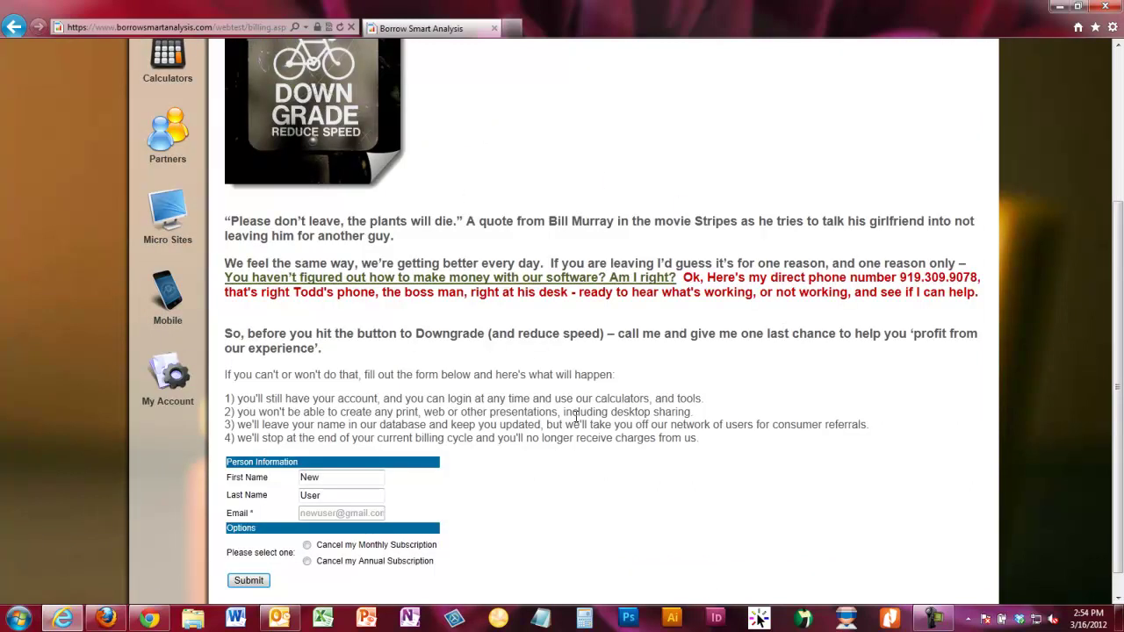
scroll(577, 418, up, 3)
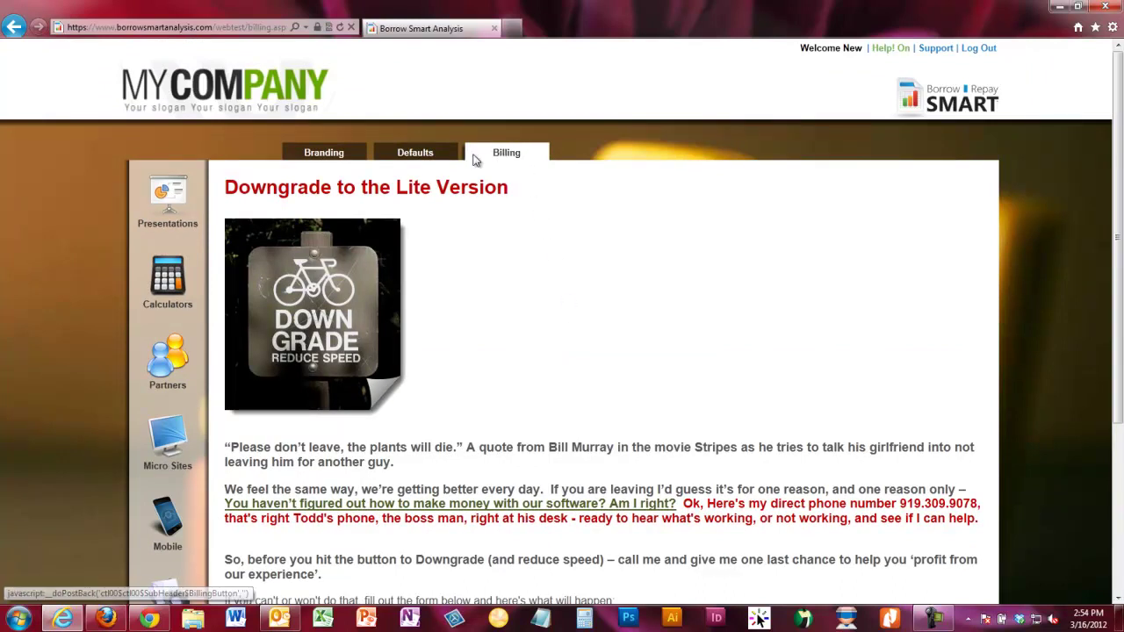
click(422, 162)
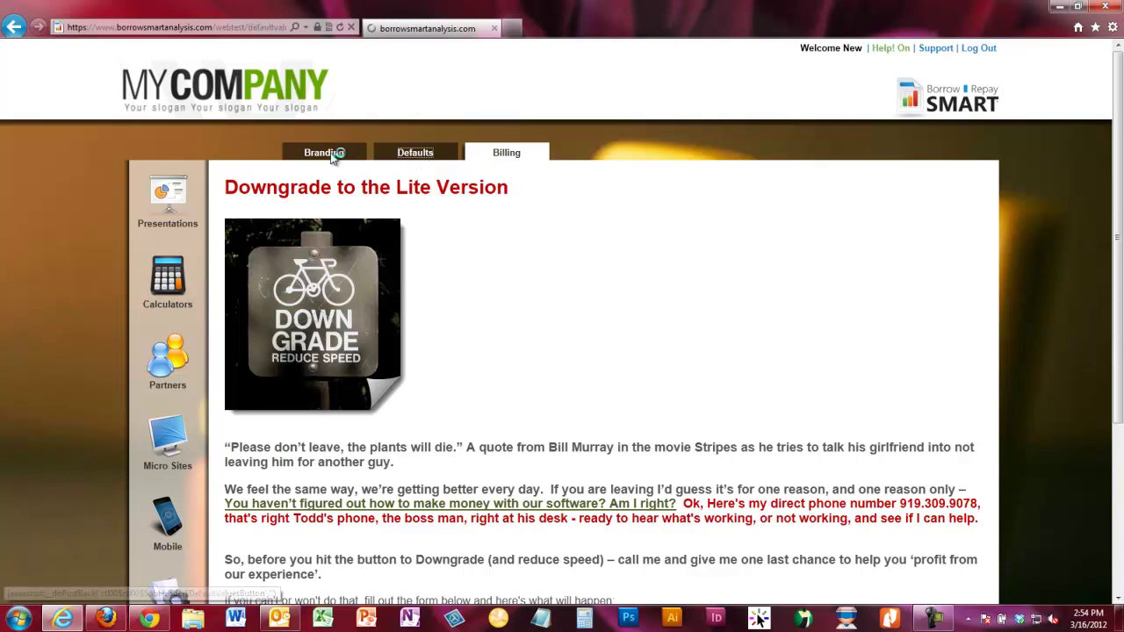
Open the Branding tab and review its photo, company logo and contact info.
click(324, 155)
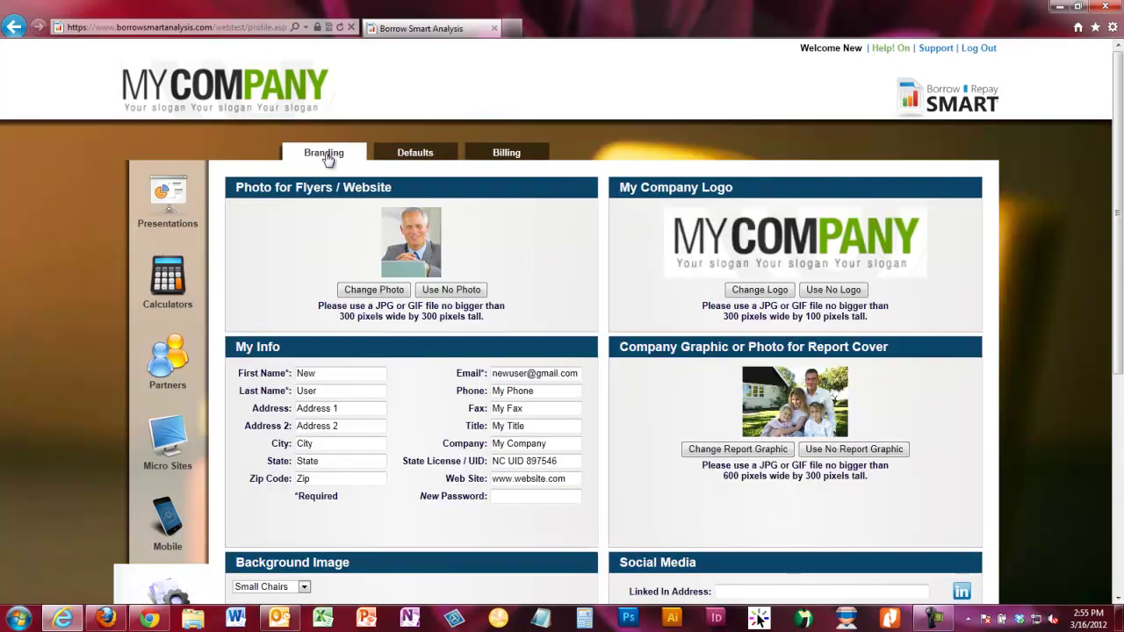
scroll(162, 378, down, 3)
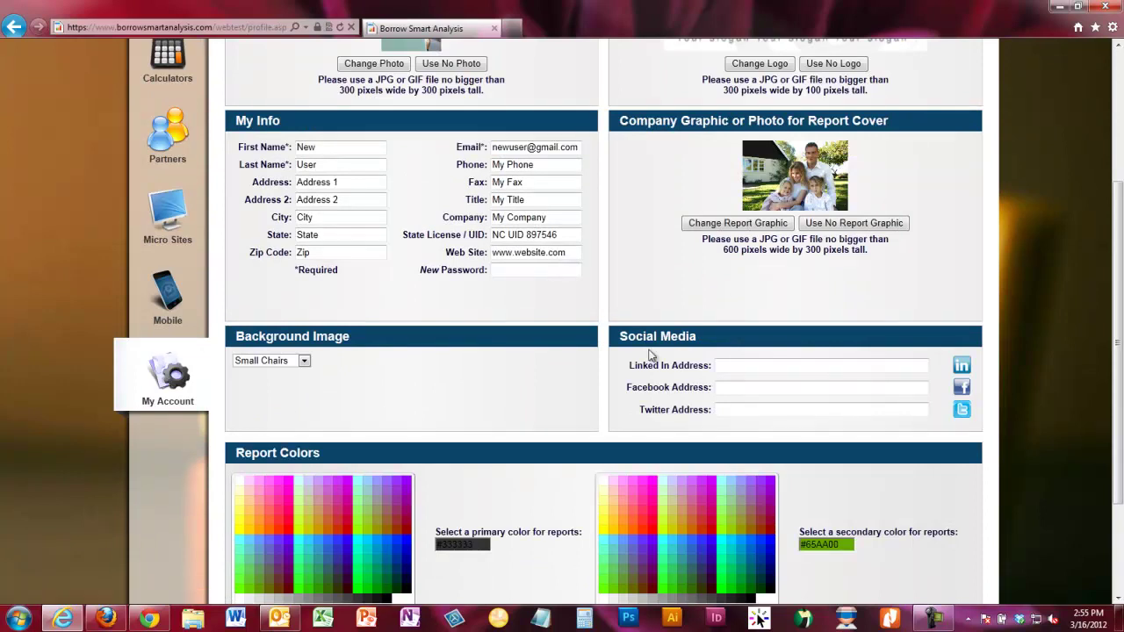
scroll(650, 354, up, 3)
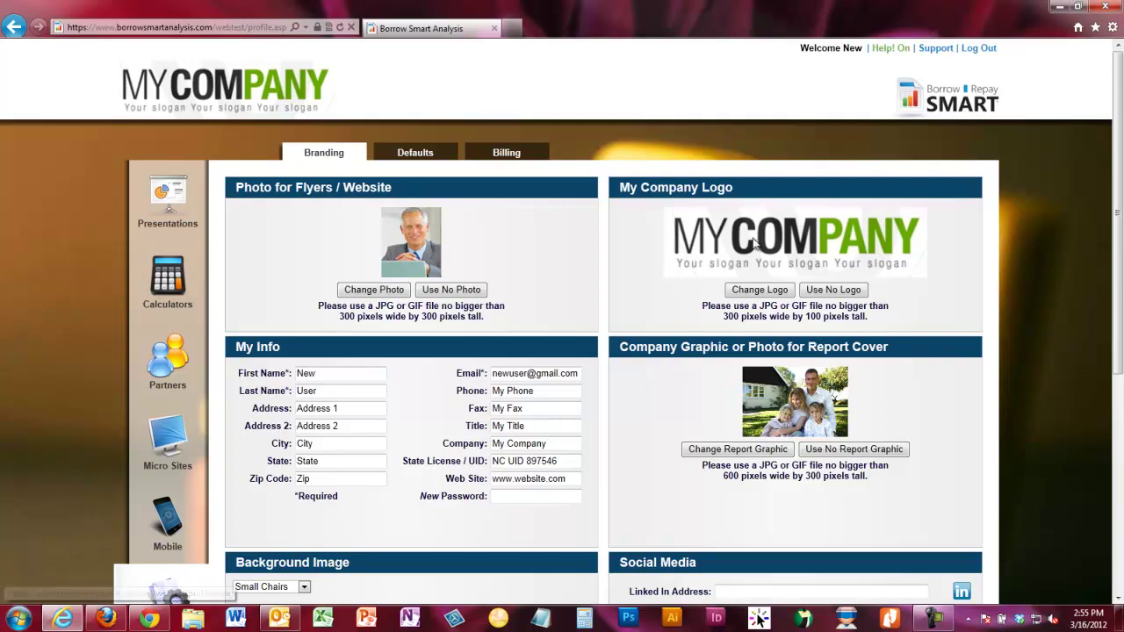
drag(1117, 244, 1116, 221)
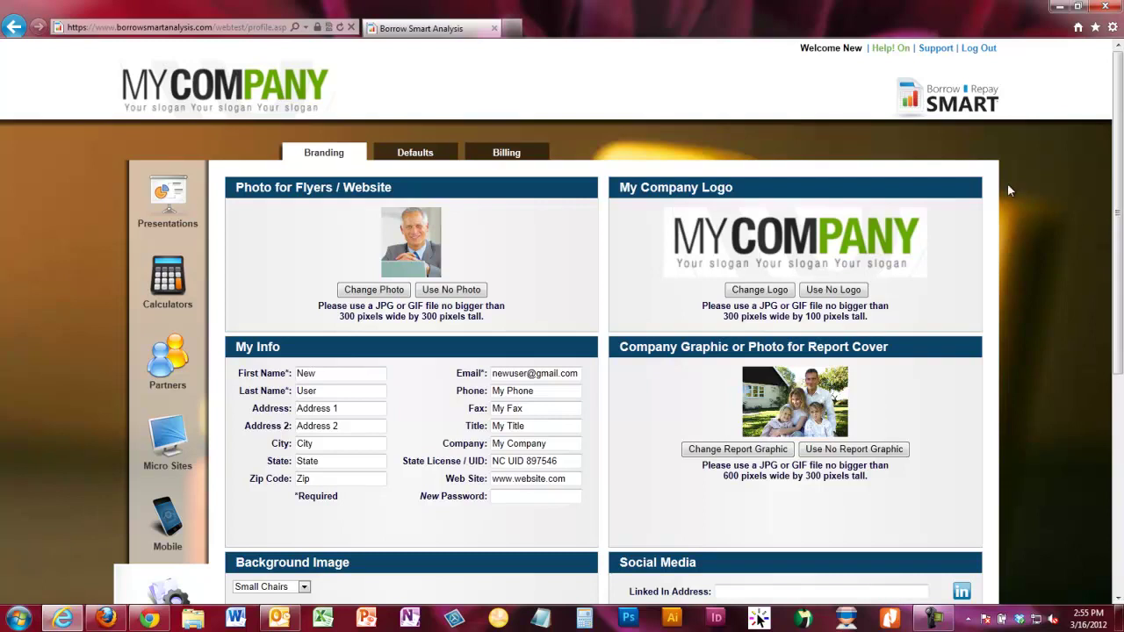
scroll(394, 480, down, 2)
Set the Background Image to Default, save the branding, and go to Presentations.
click(304, 418)
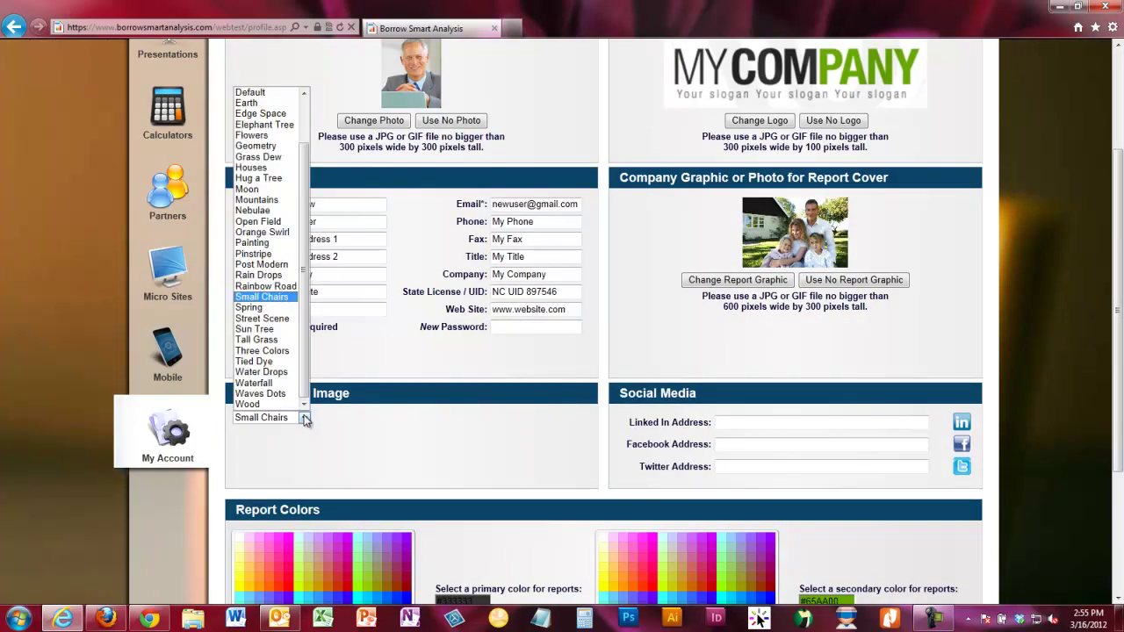
click(261, 93)
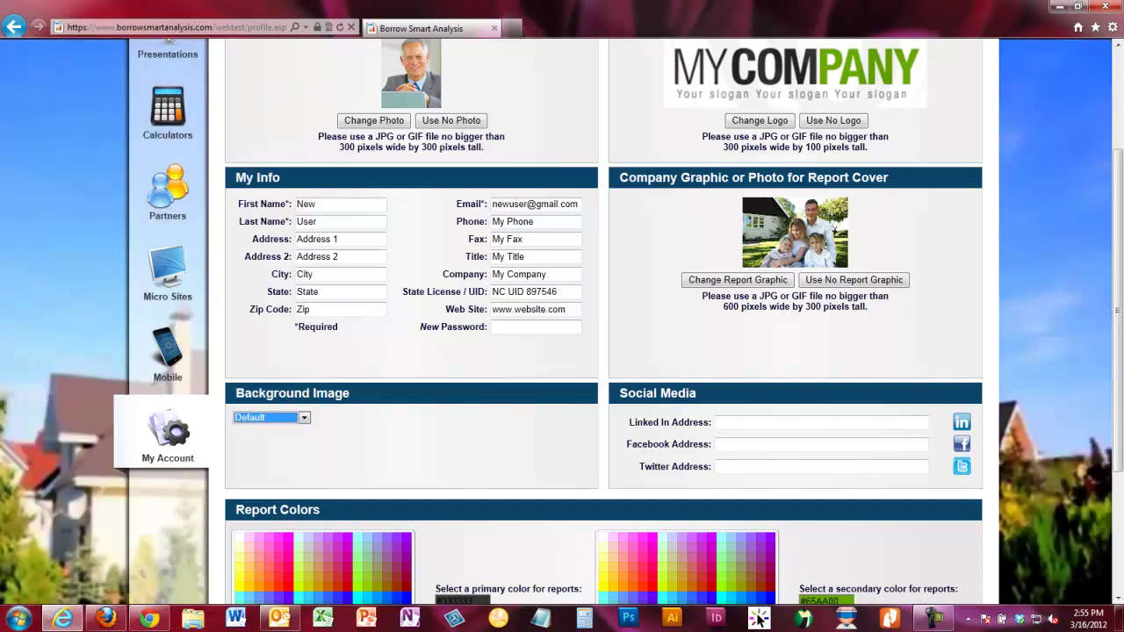
scroll(1117, 339, down, 3)
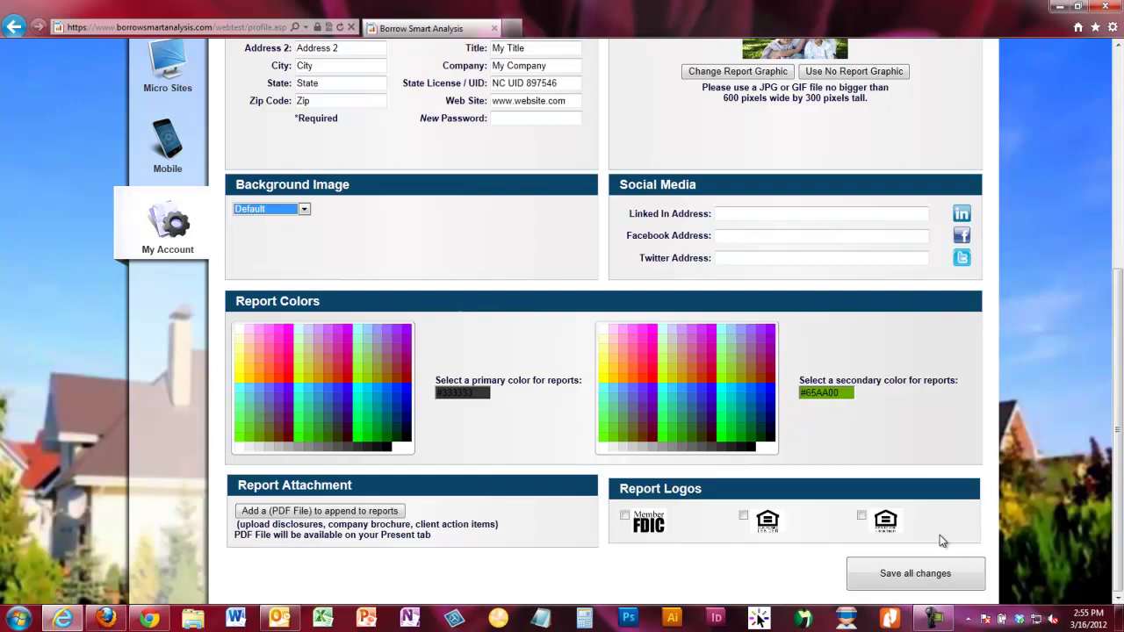
click(898, 578)
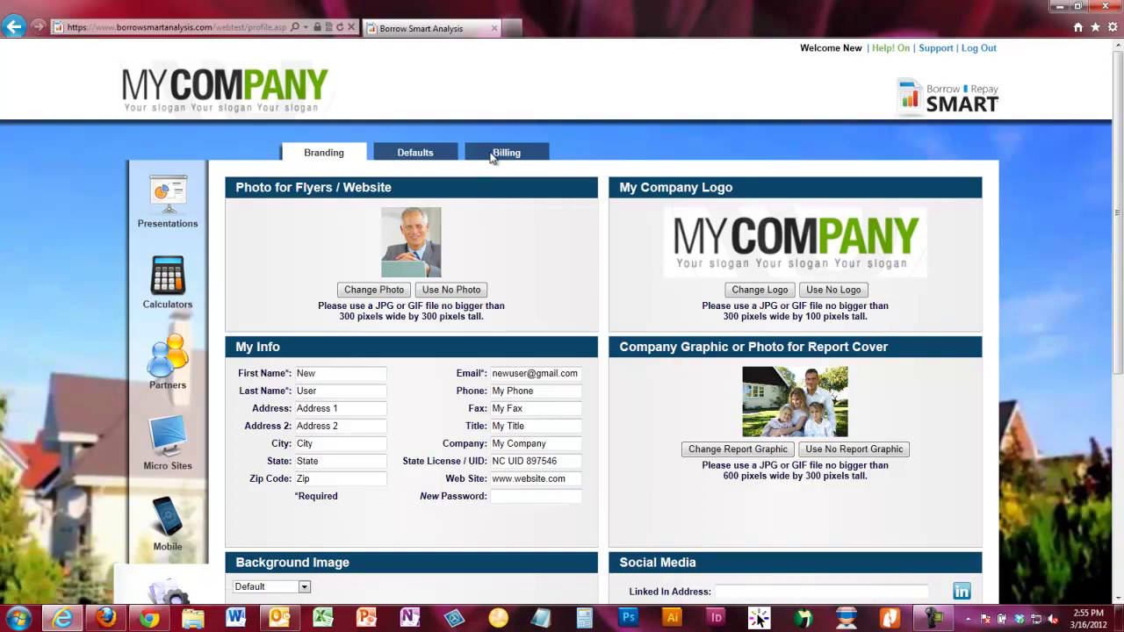
click(171, 195)
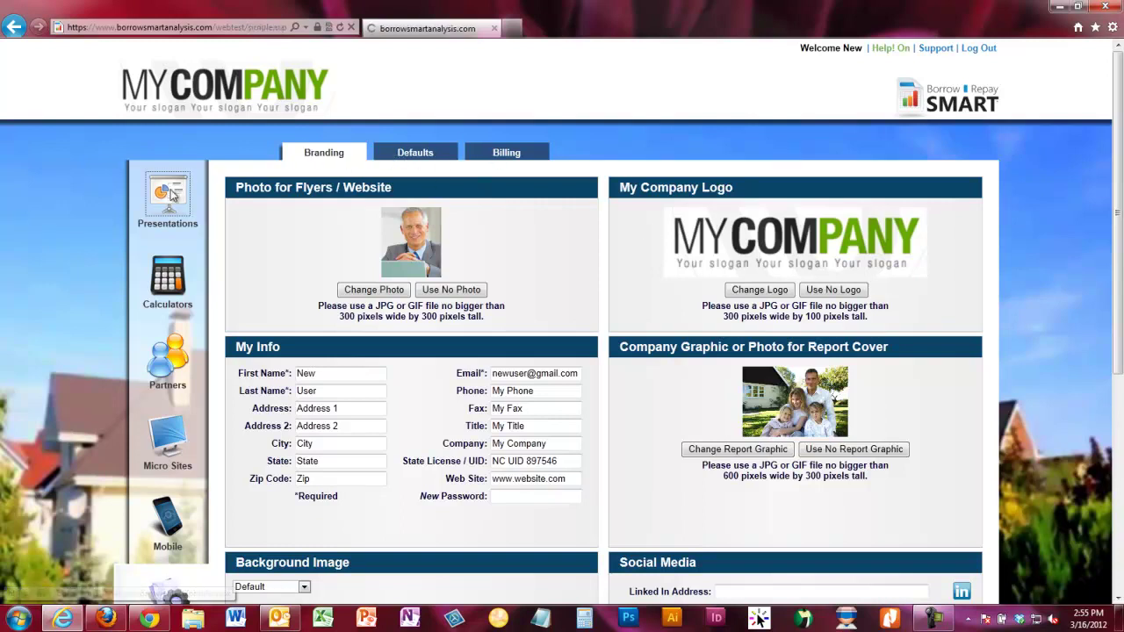